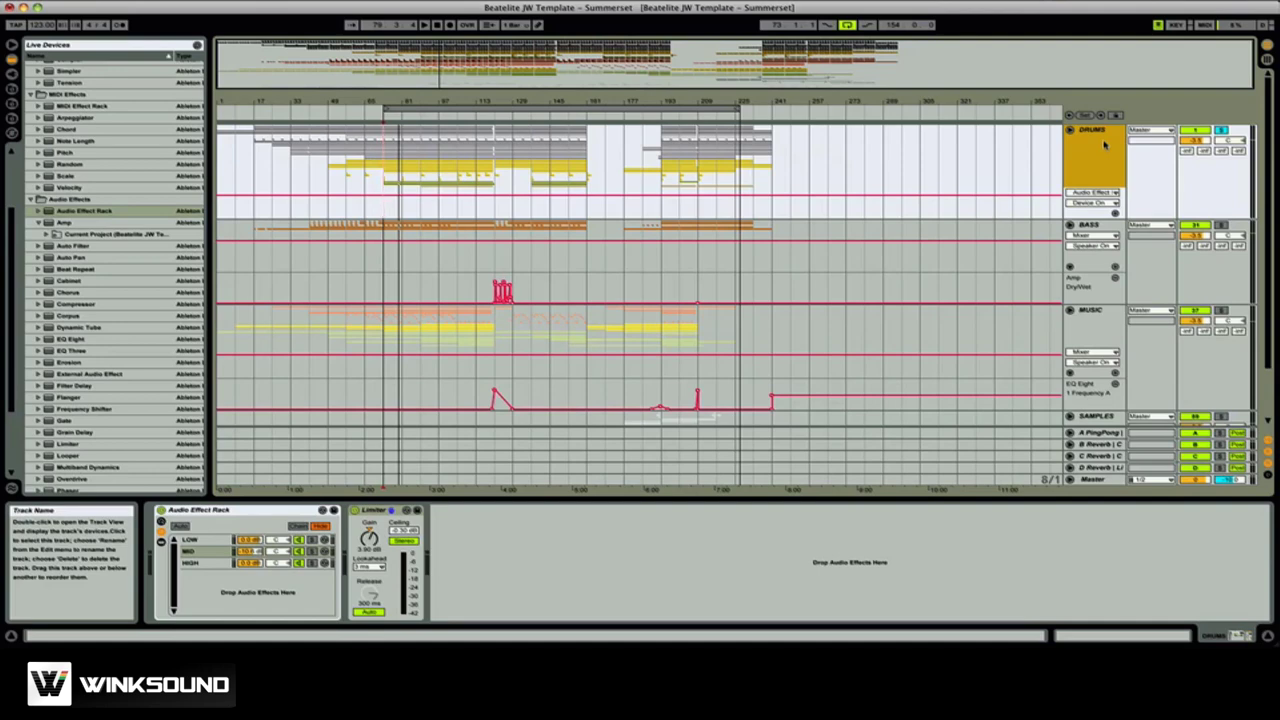
# - Unfold the DRUMS group to look through its individual tracks, and fold it again
pyautogui.press('space')
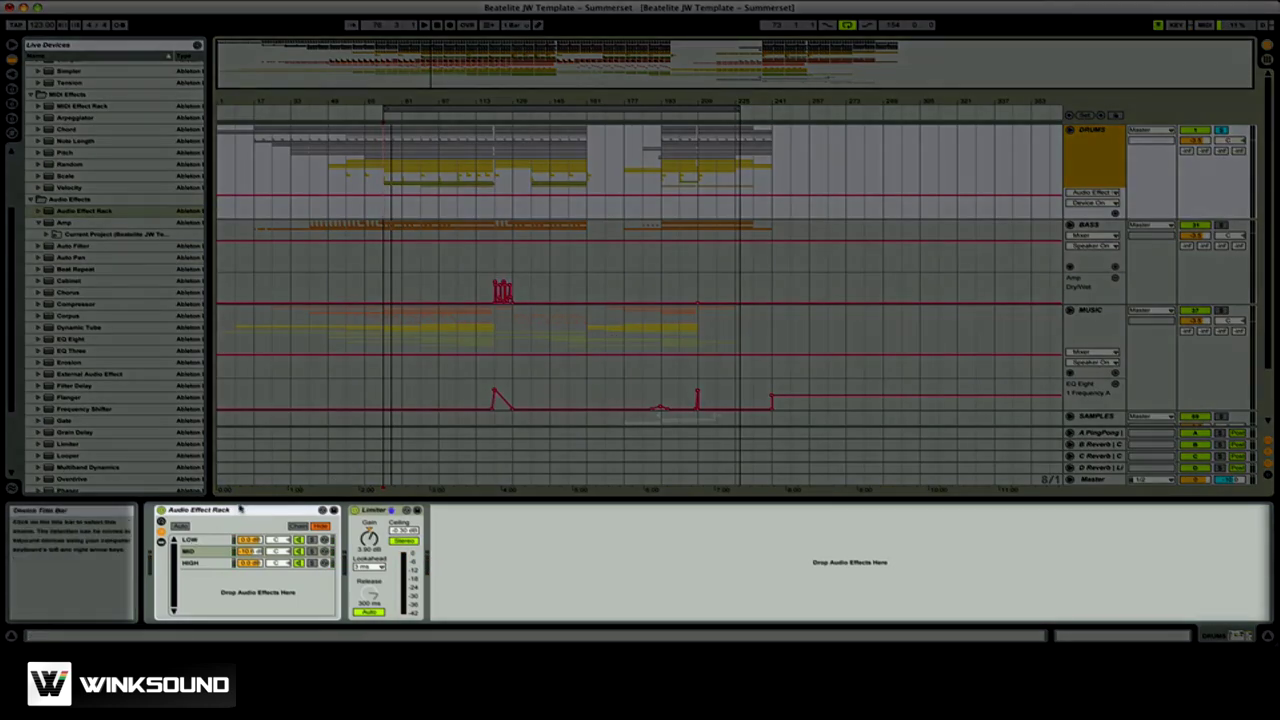
pyautogui.click(226, 514)
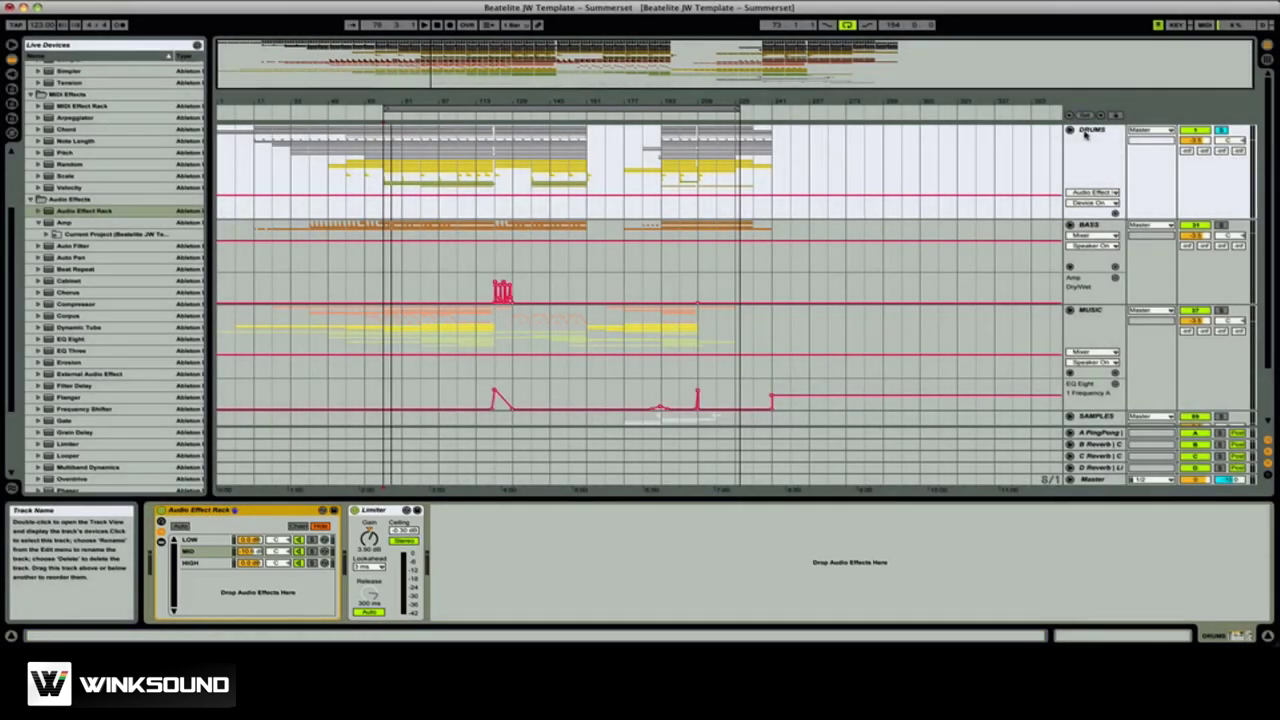
pyautogui.click(1074, 133)
pyautogui.click(1071, 132)
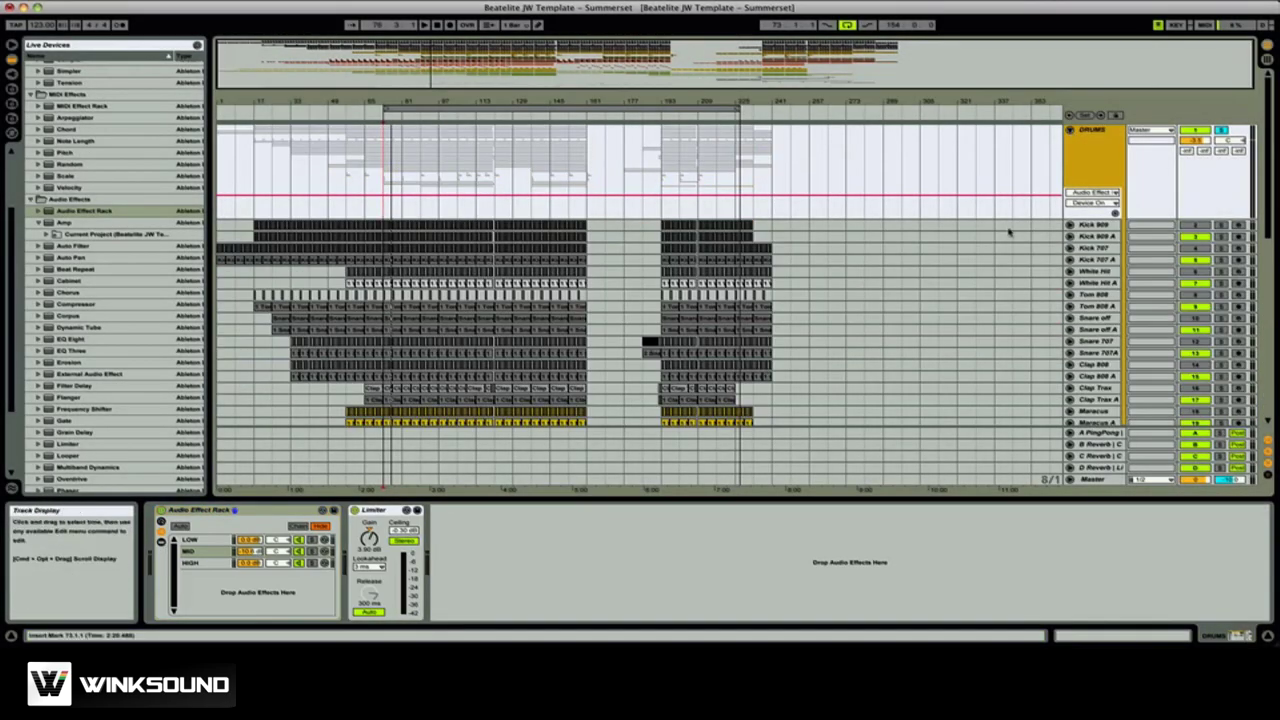
pyautogui.scroll(-3, 1008, 238)
pyautogui.scroll(-2, 1008, 238)
pyautogui.scroll(4, 1008, 238)
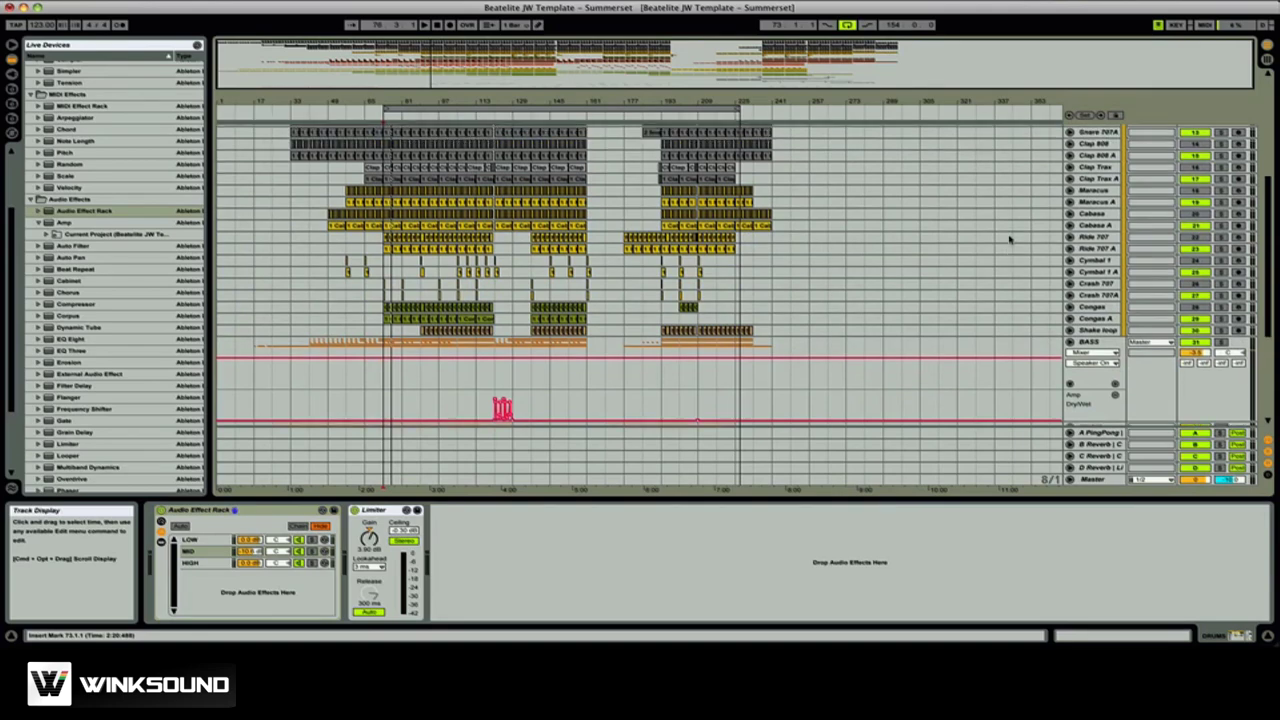
pyautogui.scroll(3, 1008, 238)
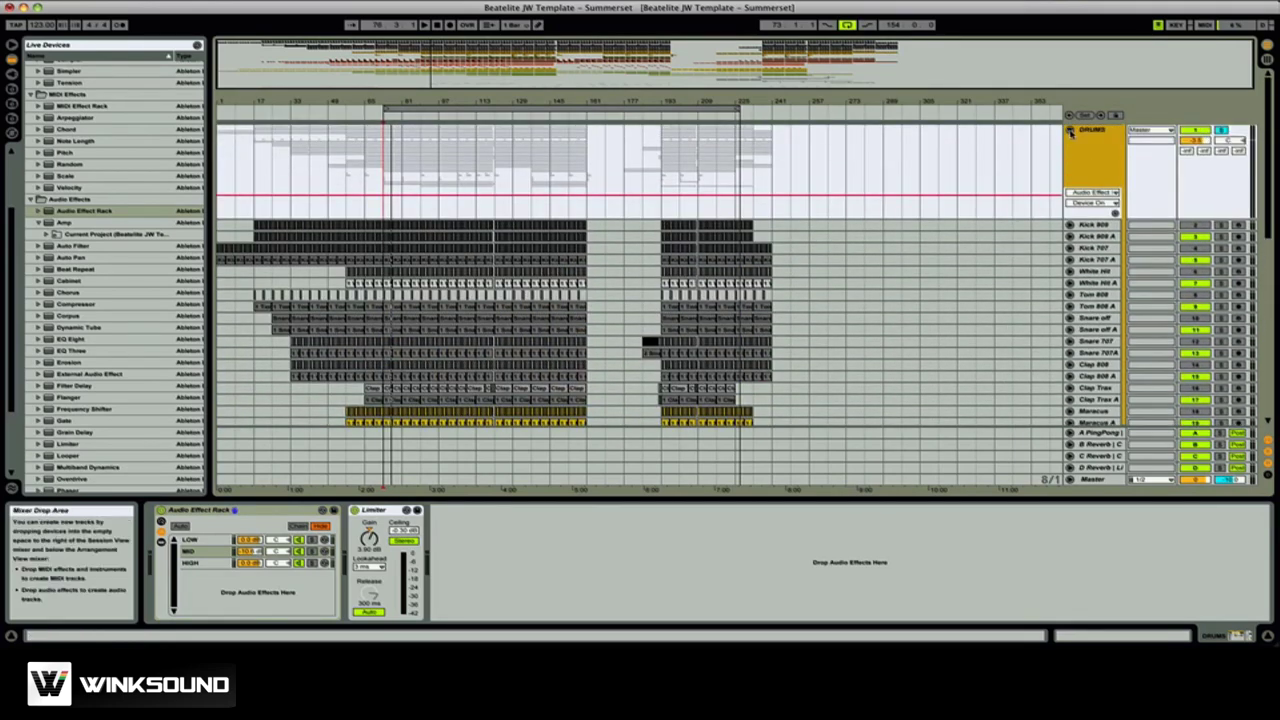
pyautogui.click(1070, 131)
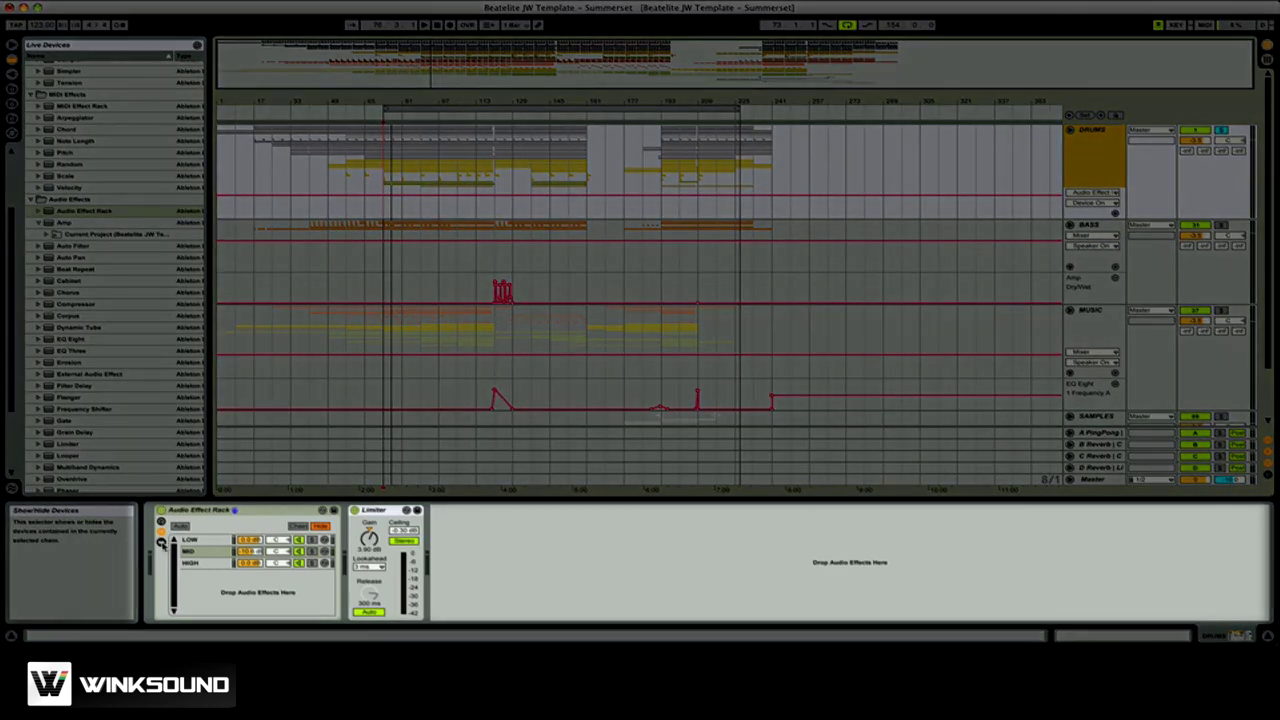
# - Show the drum rack's devices and examine the Multiband Dynamics and Reverb in its LOW, MID and HIGH chains
pyautogui.click(162, 543)
pyautogui.click(192, 541)
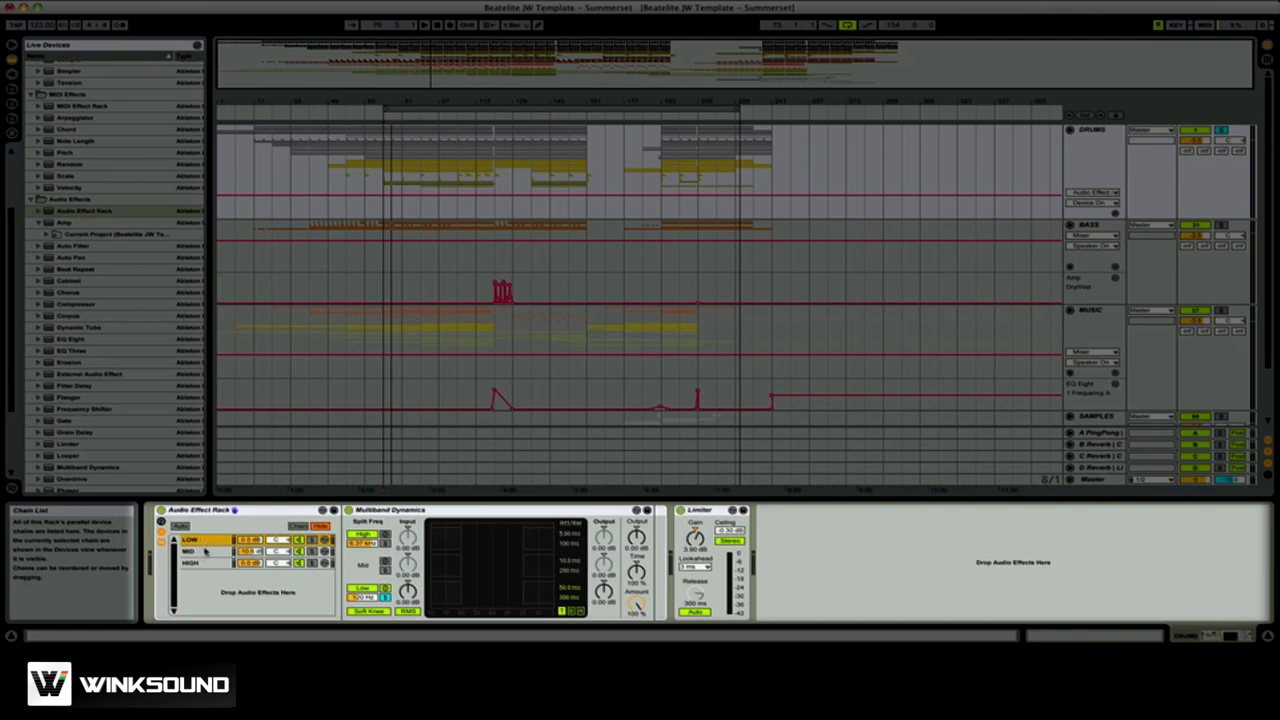
pyautogui.click(204, 552)
pyautogui.click(205, 563)
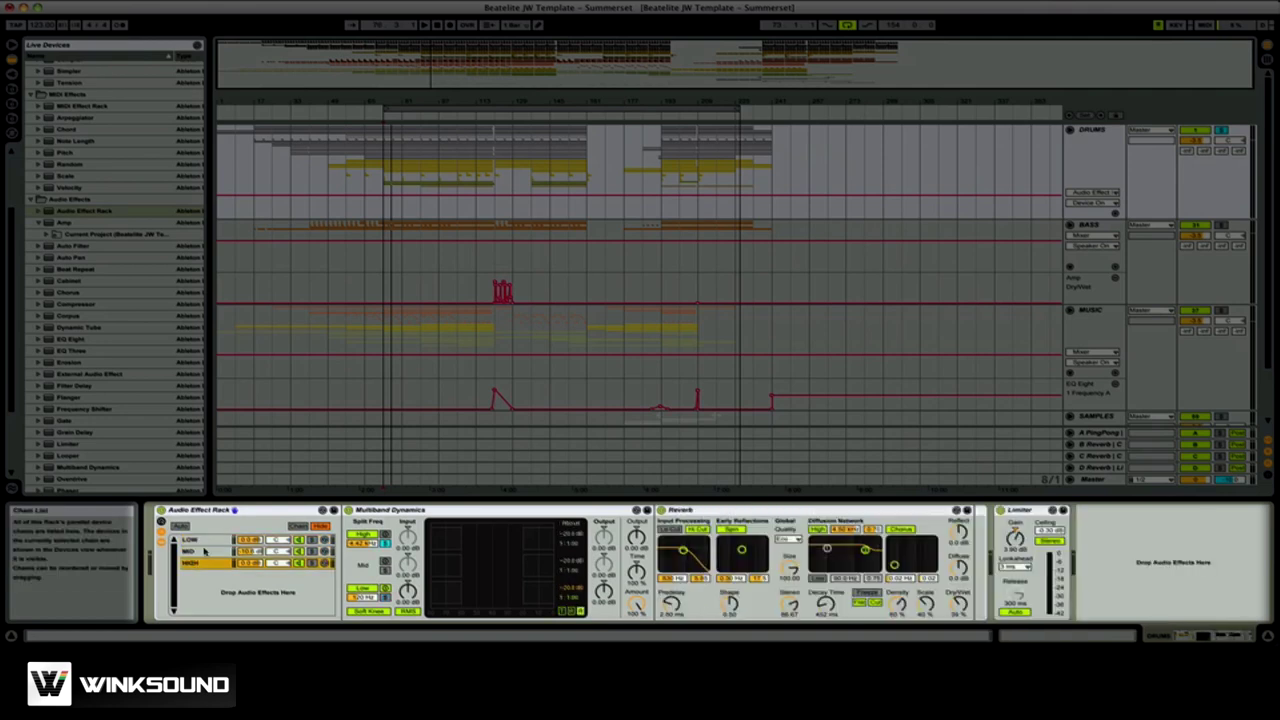
pyautogui.click(192, 541)
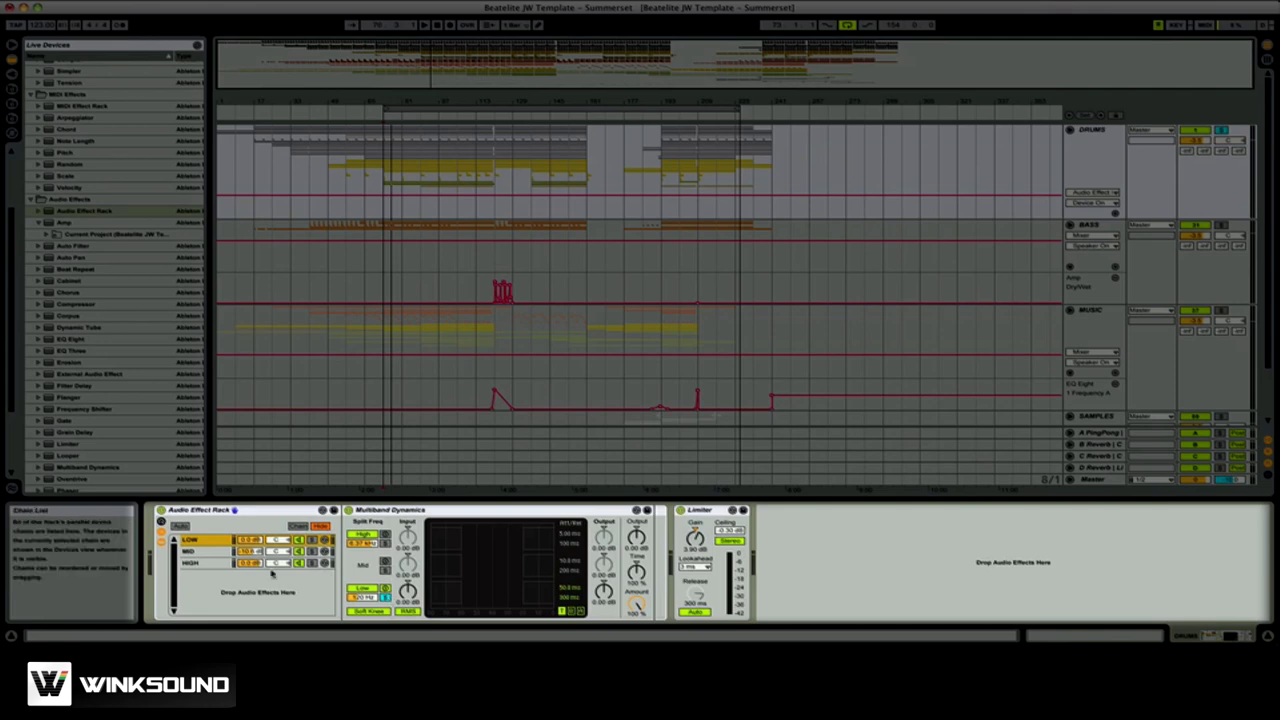
pyautogui.click(206, 551)
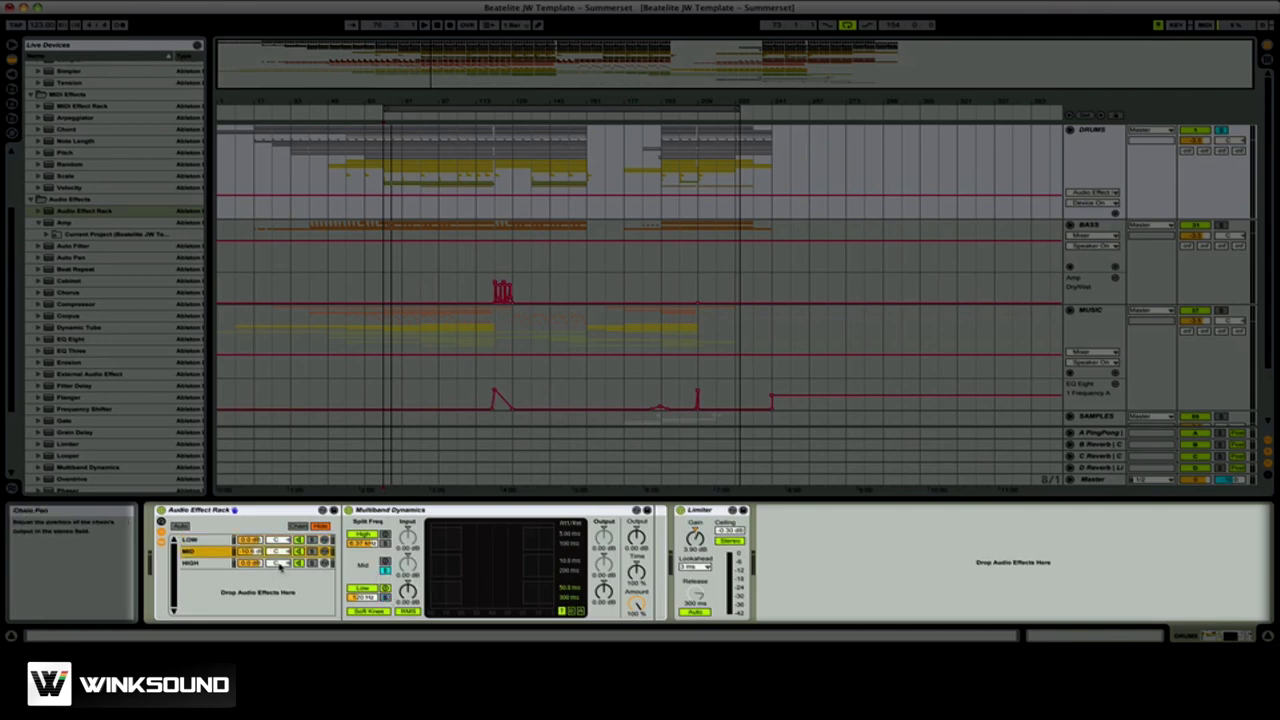
pyautogui.click(192, 564)
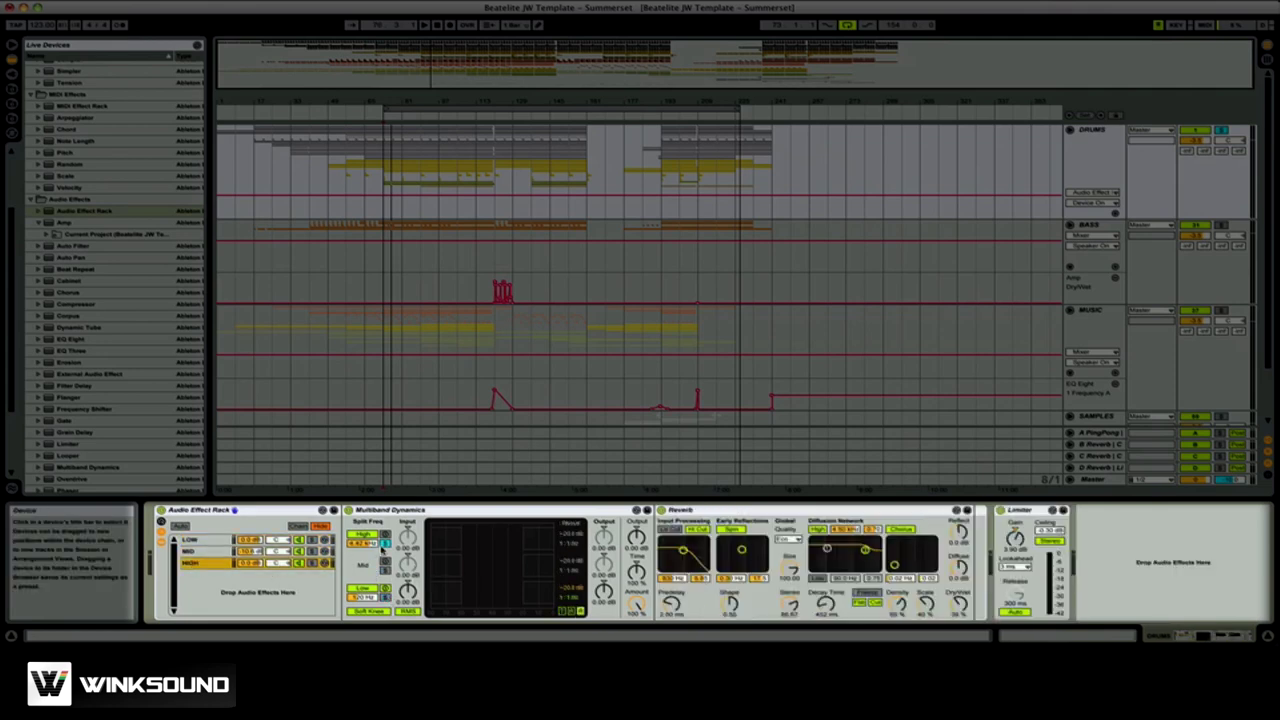
pyautogui.click(400, 511)
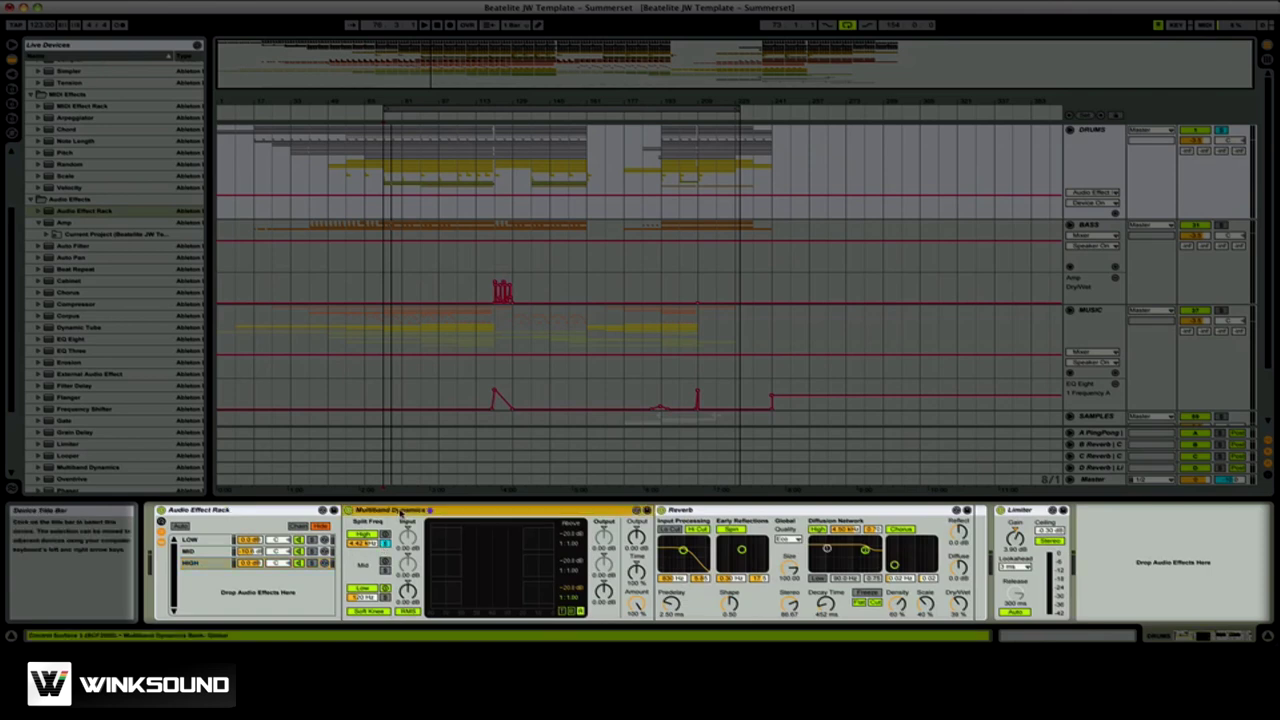
pyautogui.click(714, 513)
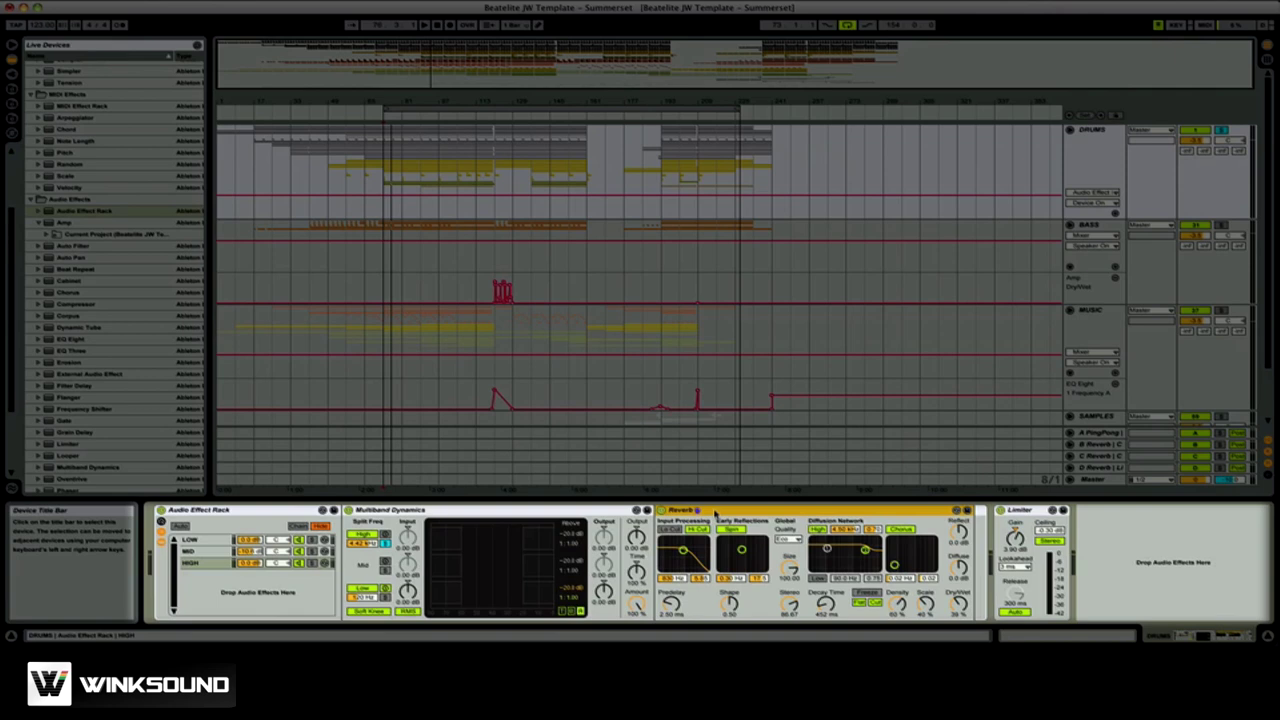
pyautogui.click(190, 564)
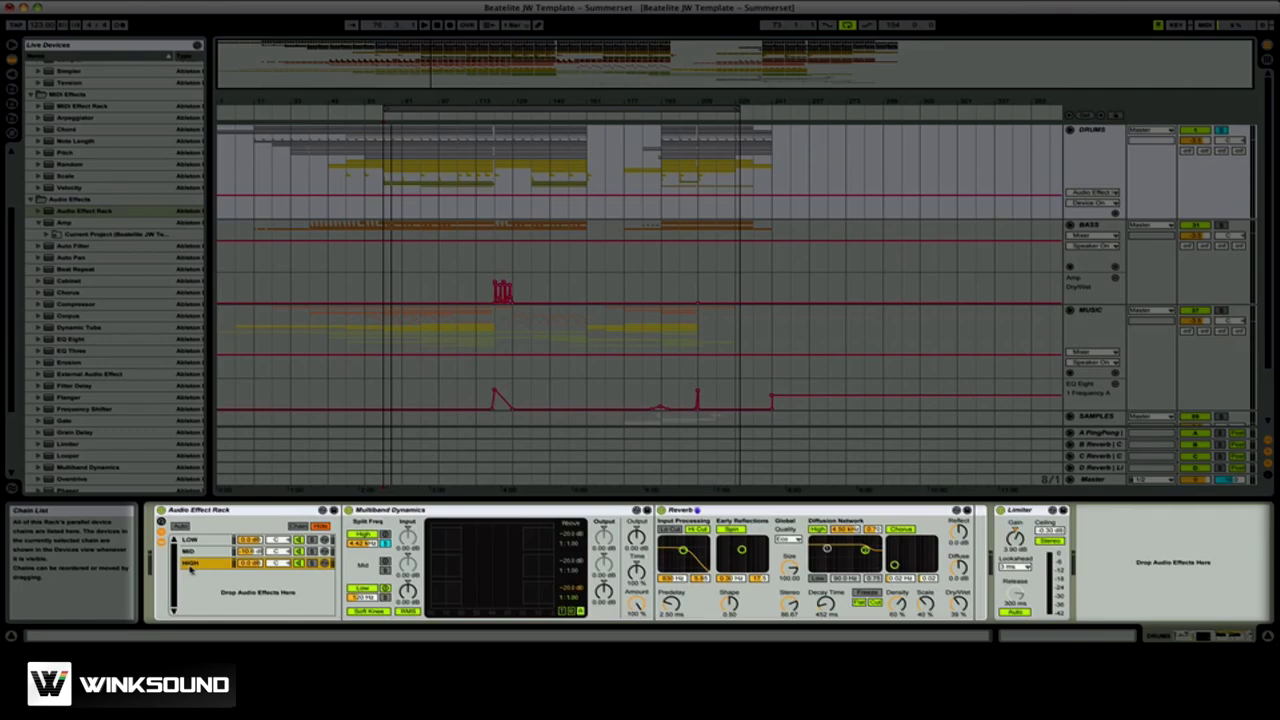
# - Turn off the existing rack and insert a new Audio Effect Rack before the Limiter with its chain list shown
pyautogui.click(187, 551)
pyautogui.click(161, 542)
pyautogui.click(182, 513)
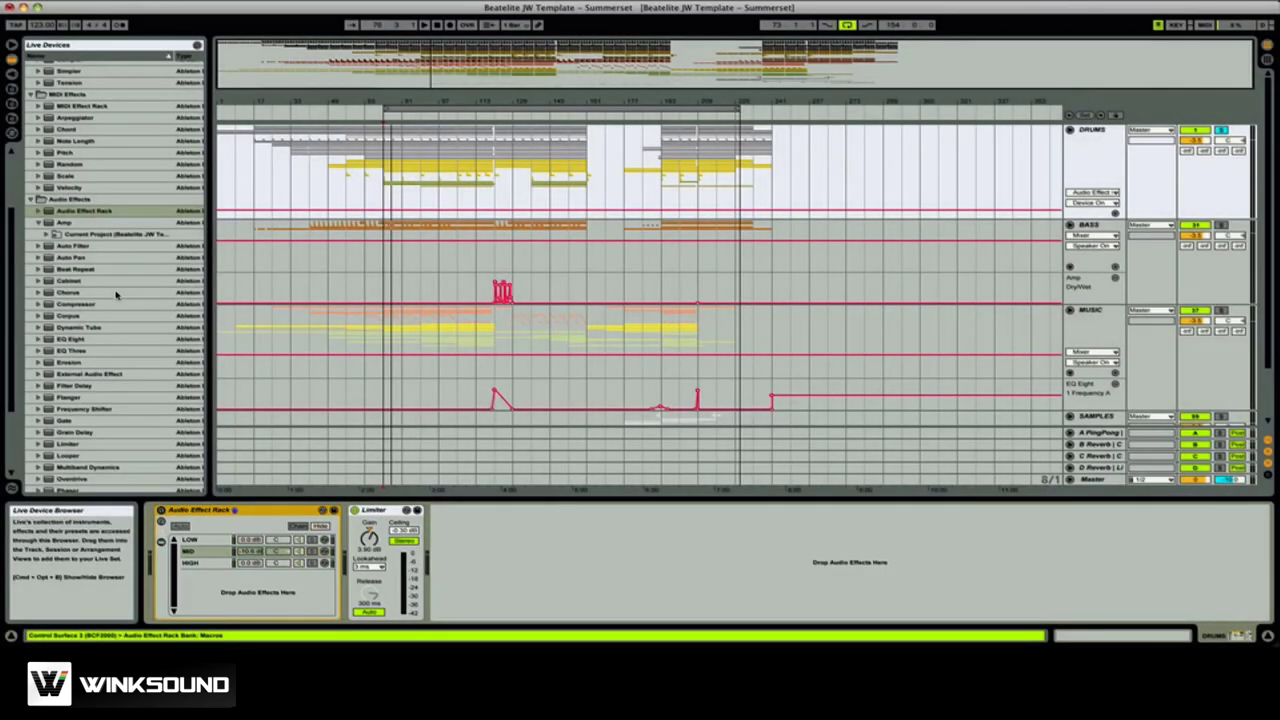
pyautogui.moveTo(57, 212)
pyautogui.mouseDown()
pyautogui.moveTo(390, 412)
pyautogui.moveTo(353, 547)
pyautogui.moveTo(357, 534)
pyautogui.mouseUp()
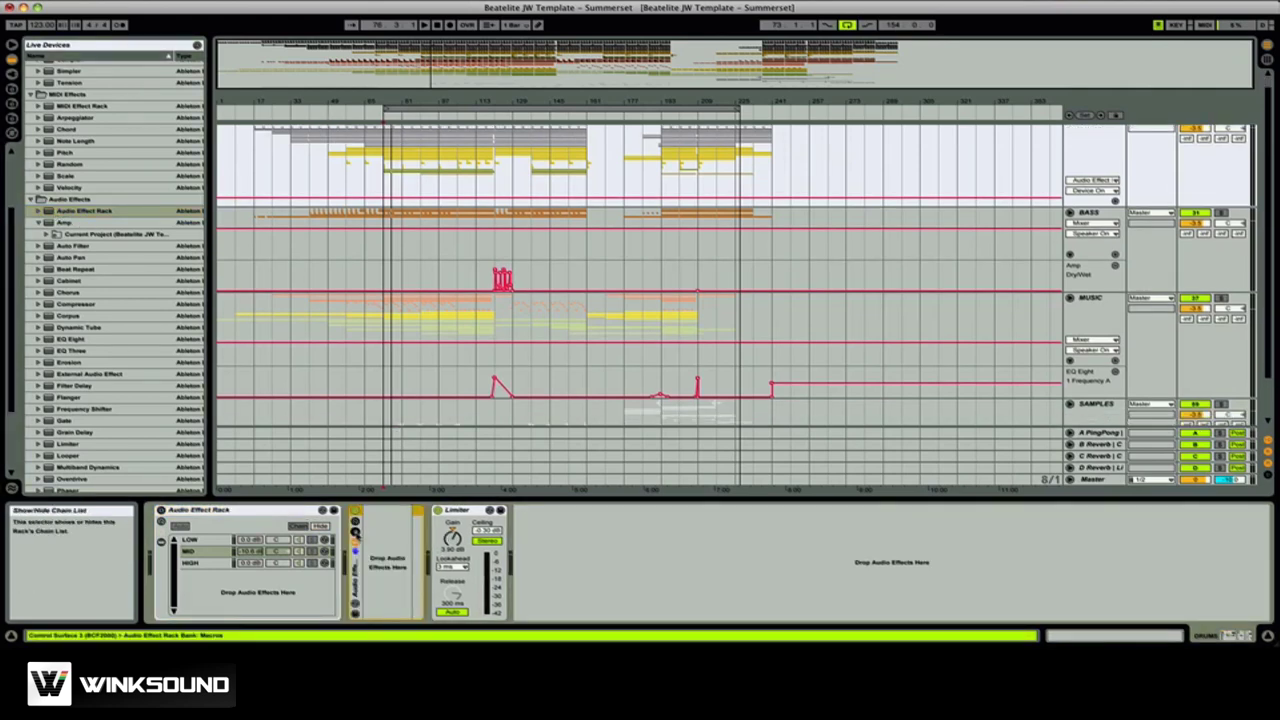
pyautogui.click(356, 535)
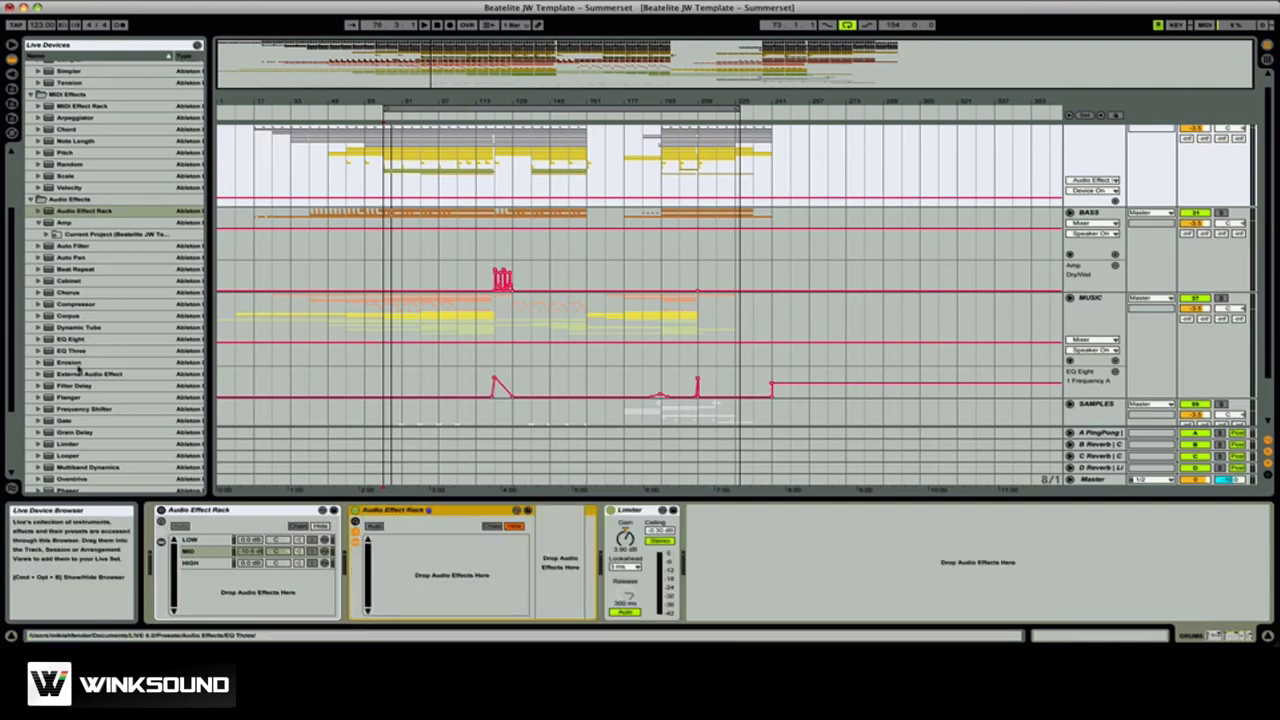
# - Add Multiband Dynamics to the new rack as a chain named Lows, with its low band soloed
pyautogui.click(75, 467)
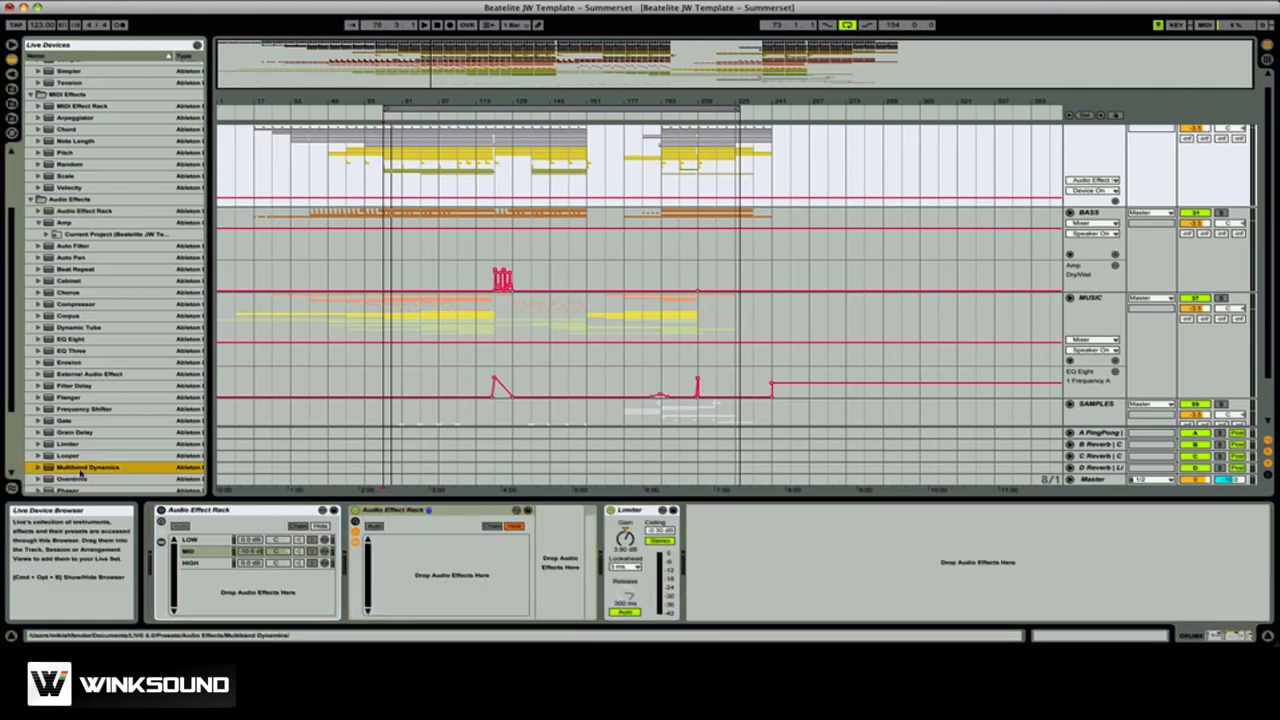
pyautogui.moveTo(81, 472); pyautogui.dragTo(478, 566)
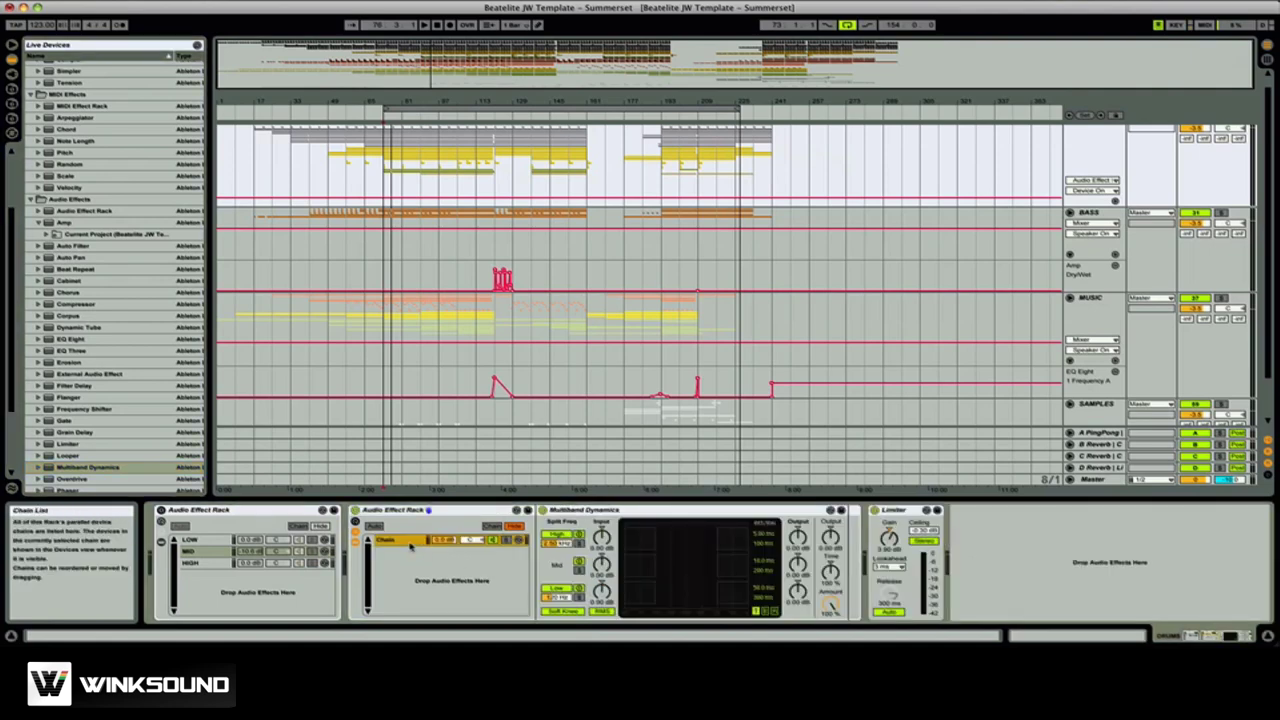
pyautogui.press('super+r')
pyautogui.write('L')
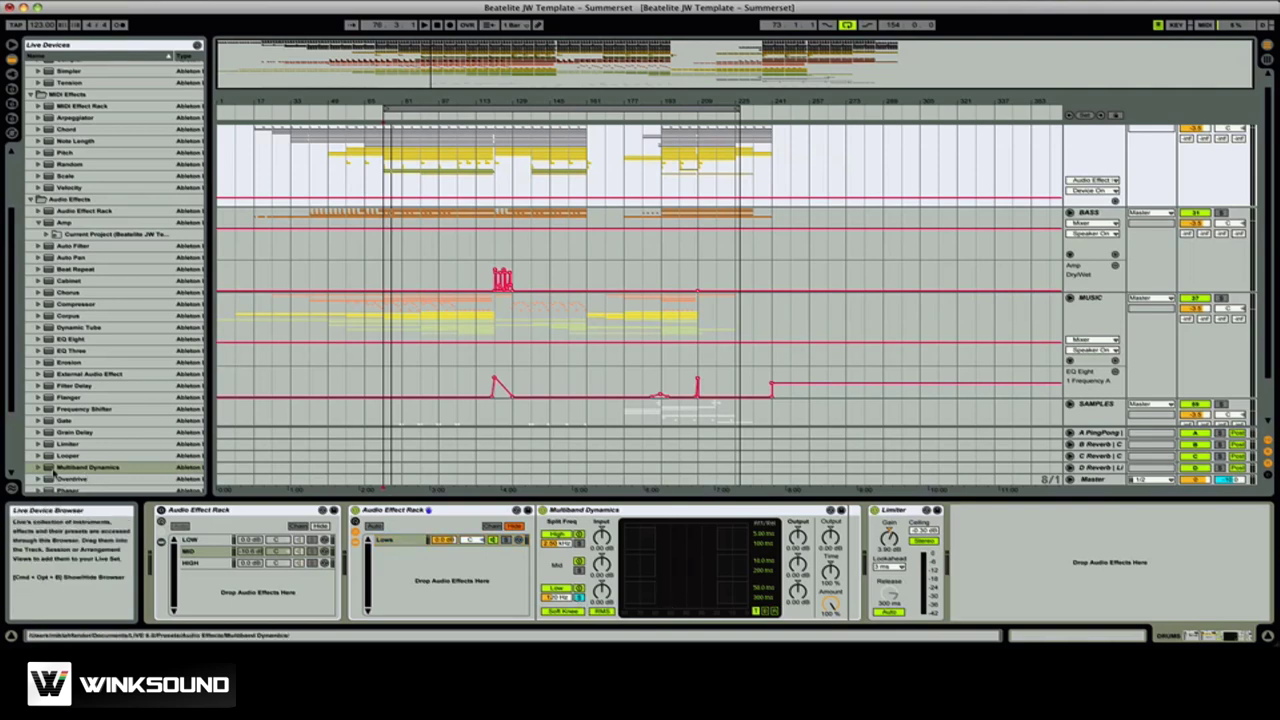
# - Add a second Multiband Dynamics chain named Mids to the new rack and solo its mid band
pyautogui.moveTo(52, 468); pyautogui.dragTo(461, 591)
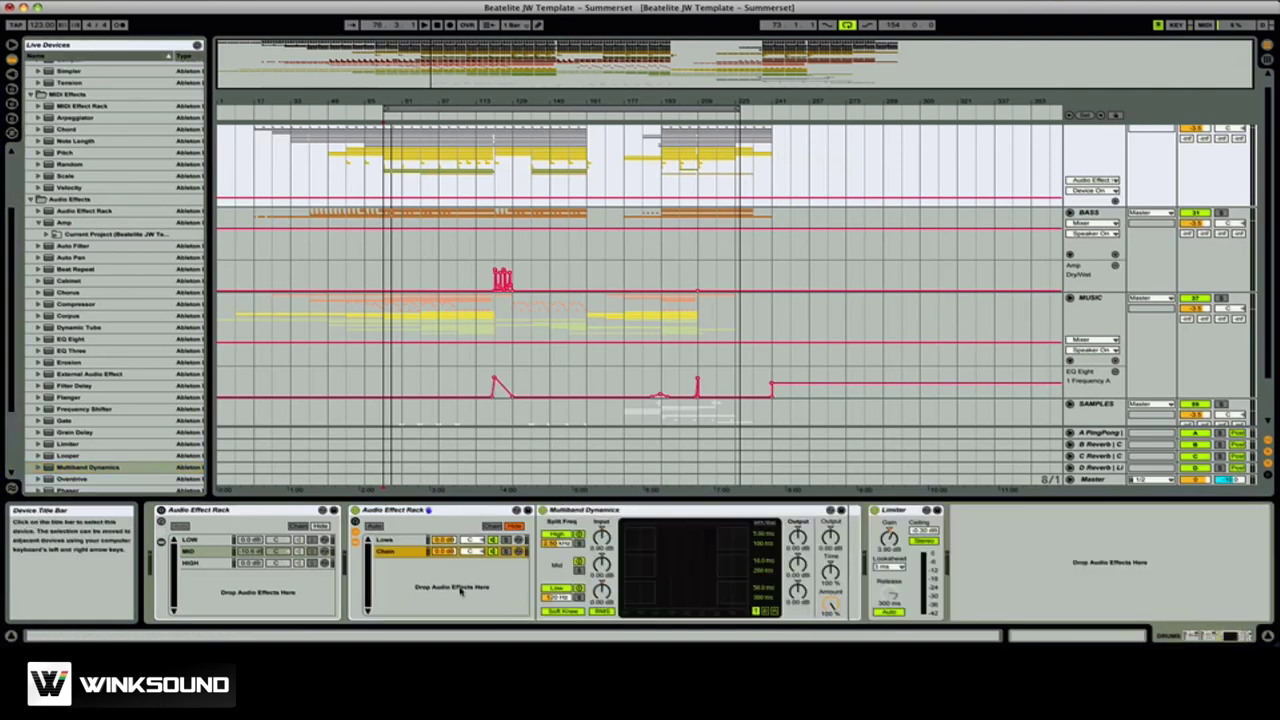
pyautogui.write('Mids')
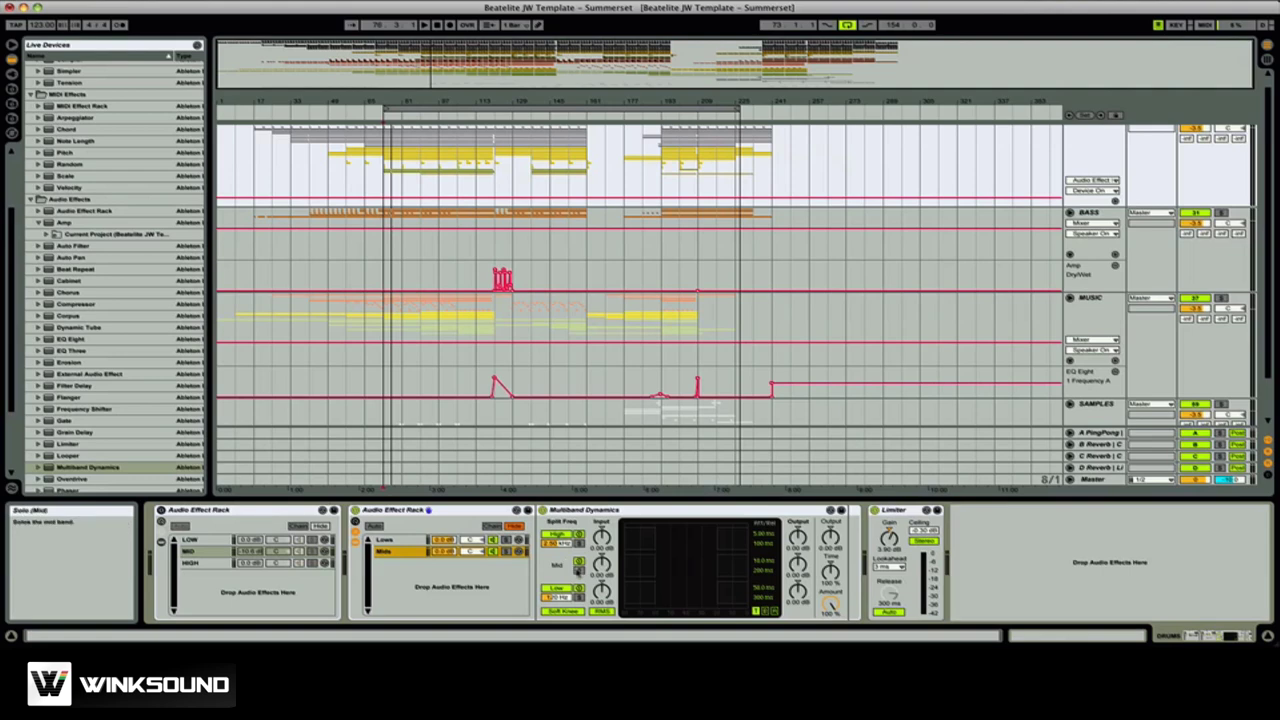
pyautogui.click(578, 570)
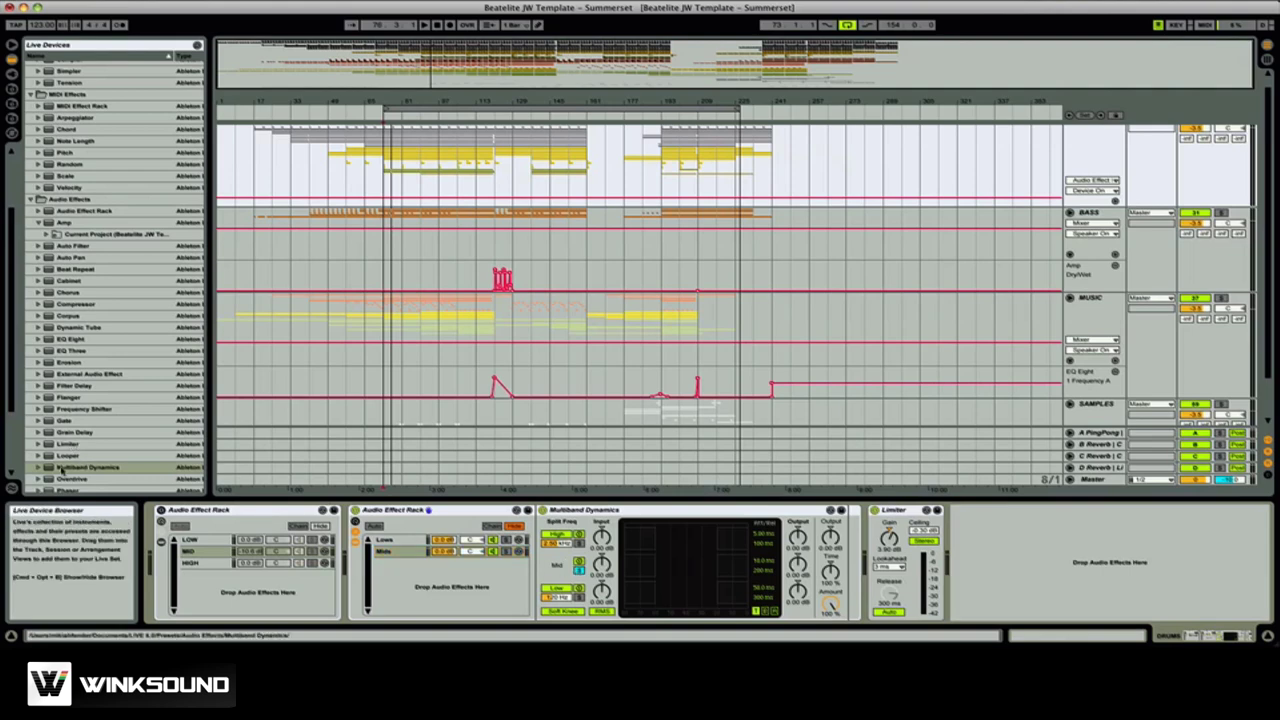
# - Add a third Multiband Dynamics chain named Highs to the new rack and solo its high band
pyautogui.moveTo(59, 467); pyautogui.dragTo(457, 617)
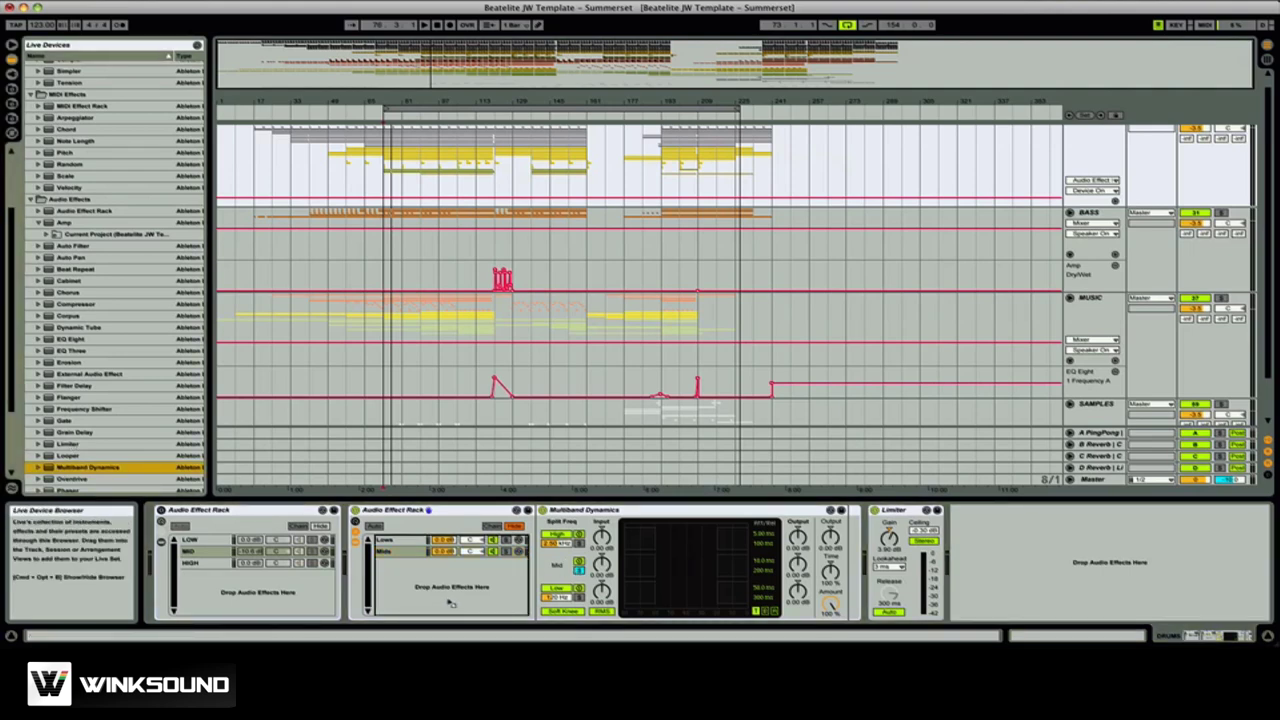
pyautogui.moveTo(444, 598); pyautogui.dragTo(444, 598)
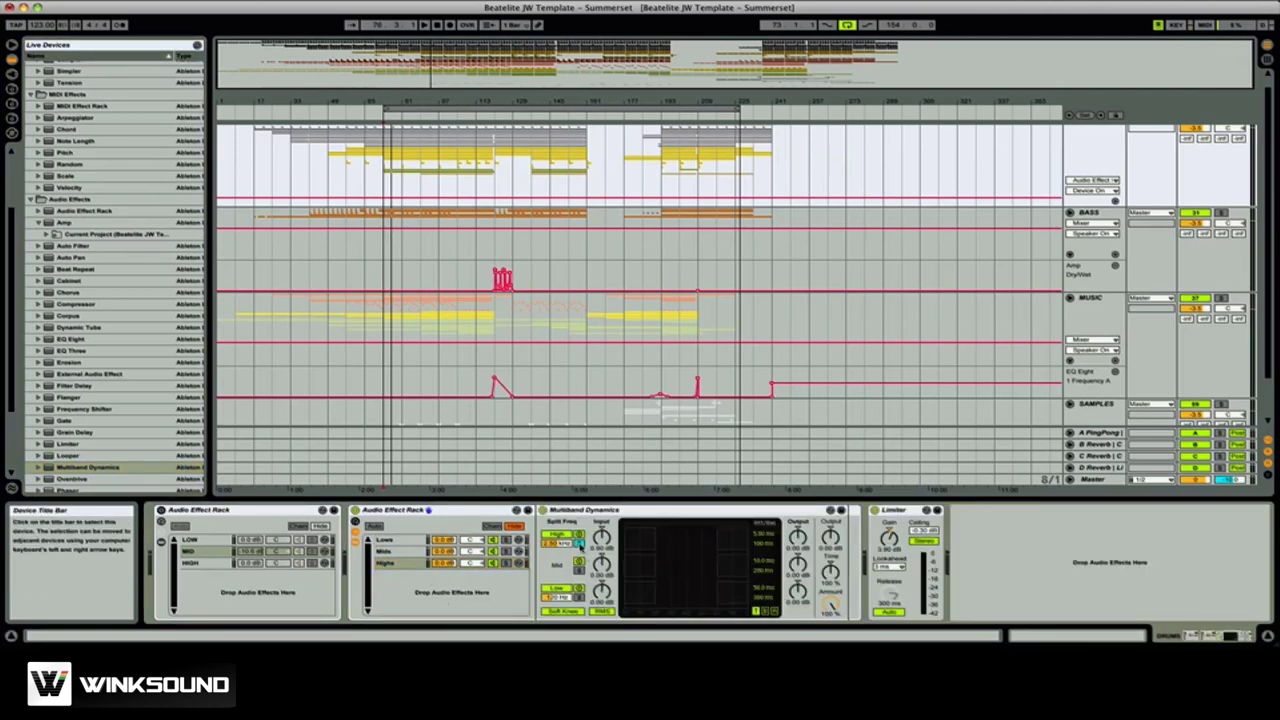
pyautogui.click(563, 510)
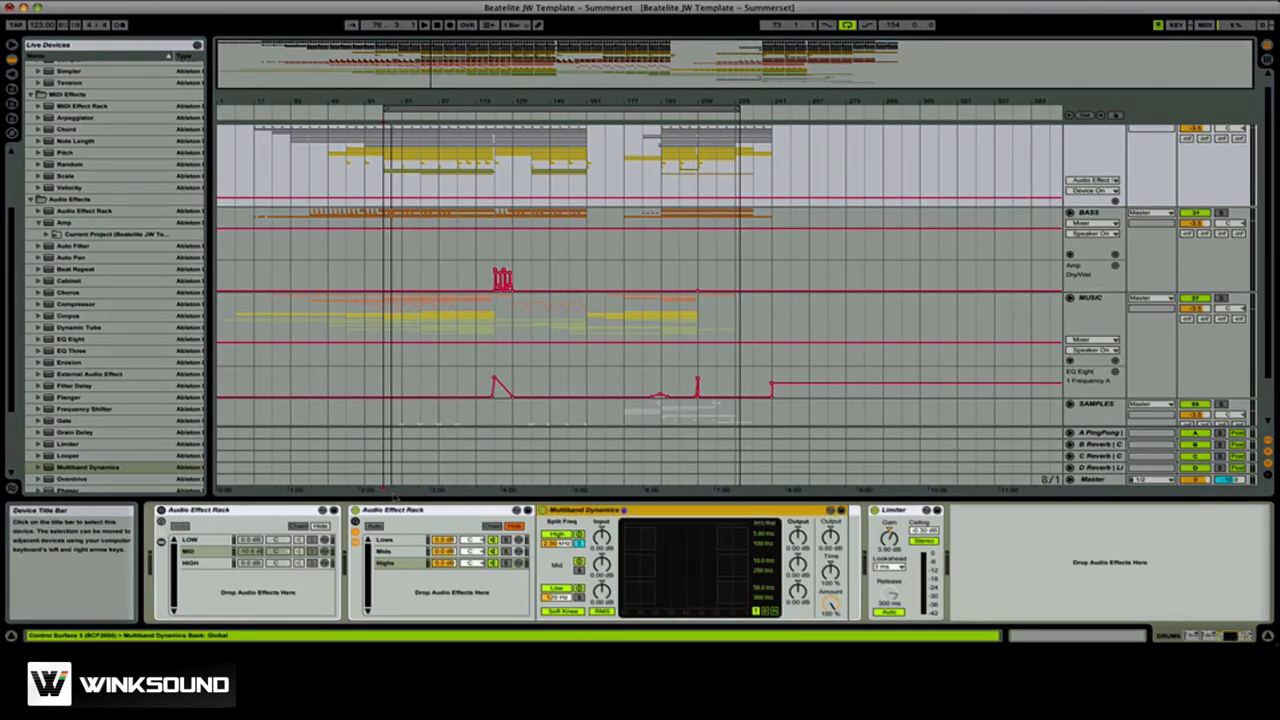
# - Play the drums to compare the processing, switching the new rack off and the original rack on
pyautogui.press('space')
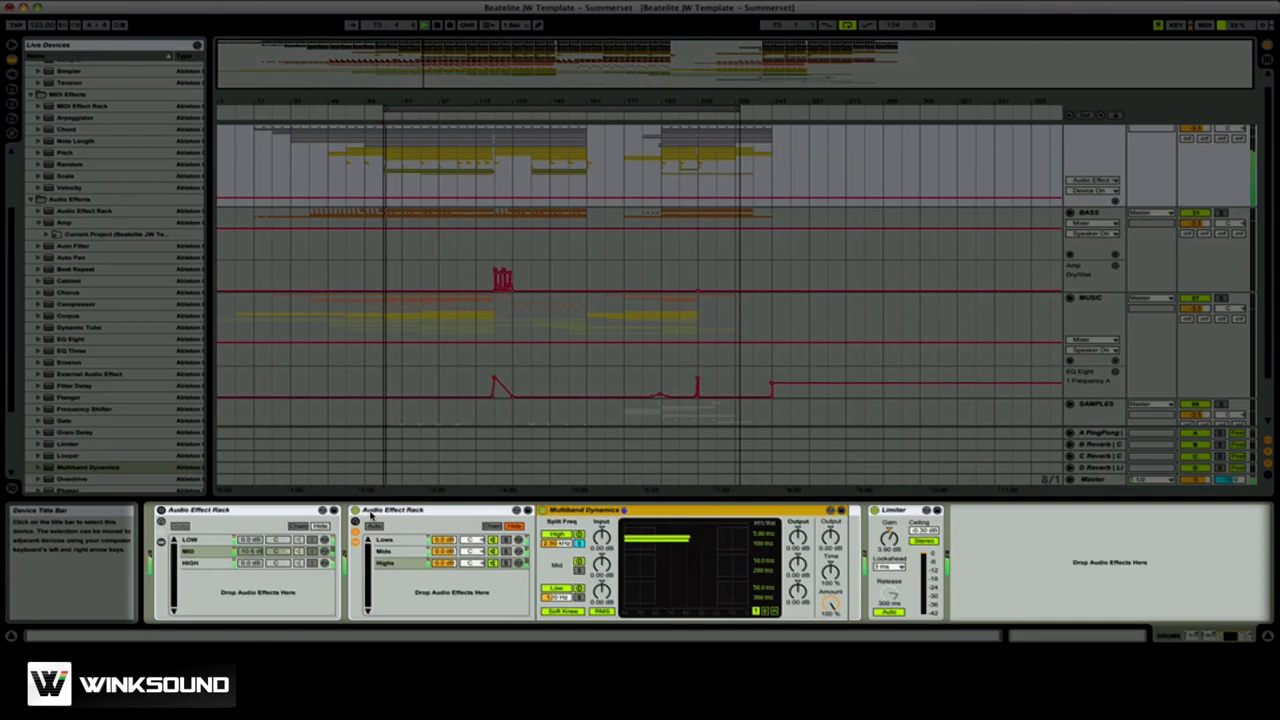
pyautogui.press('space')
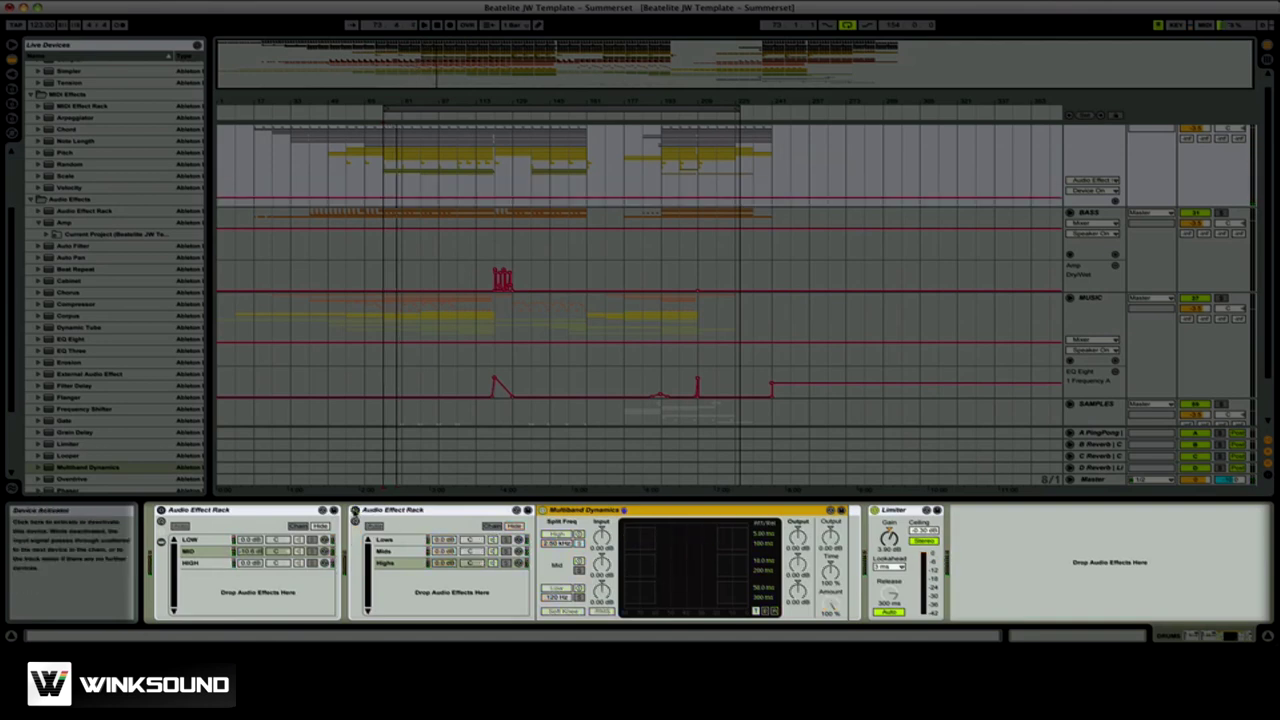
pyautogui.click(355, 510)
pyautogui.click(160, 510)
pyautogui.press('space')
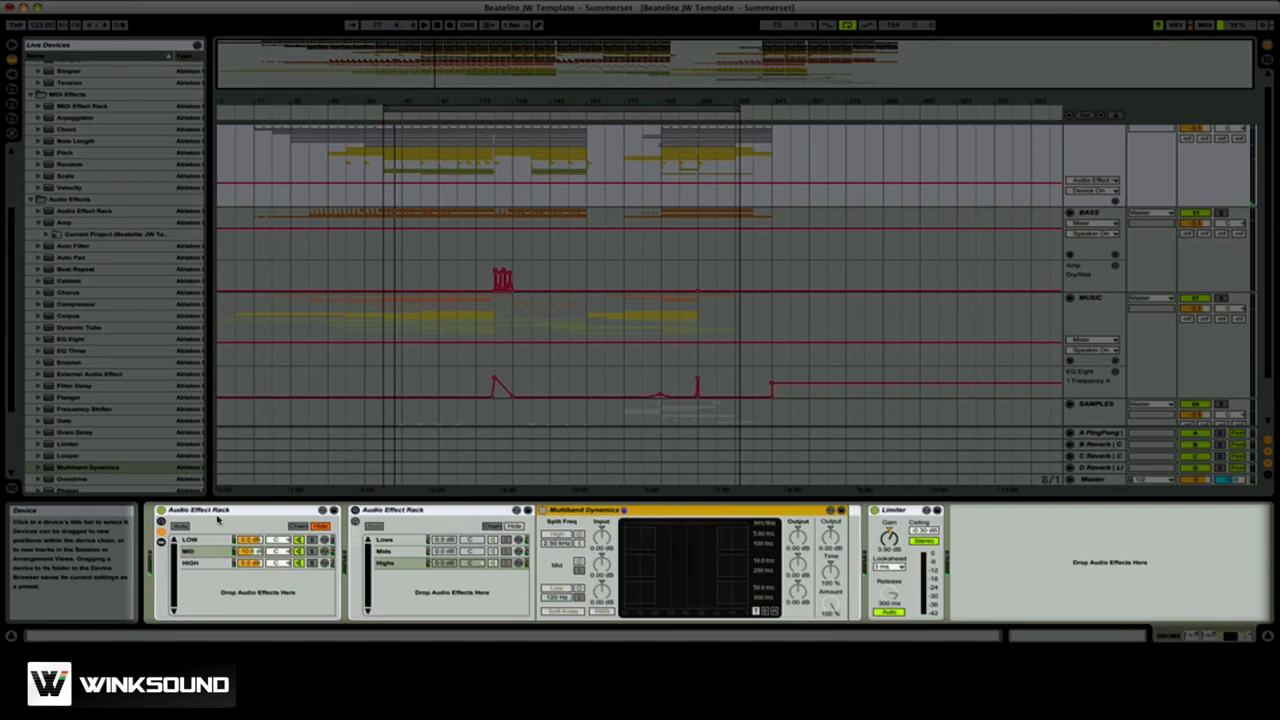
# - Examine the time, below and above settings of the Multiband Dynamics in the original rack's LOW chain
pyautogui.click(213, 512)
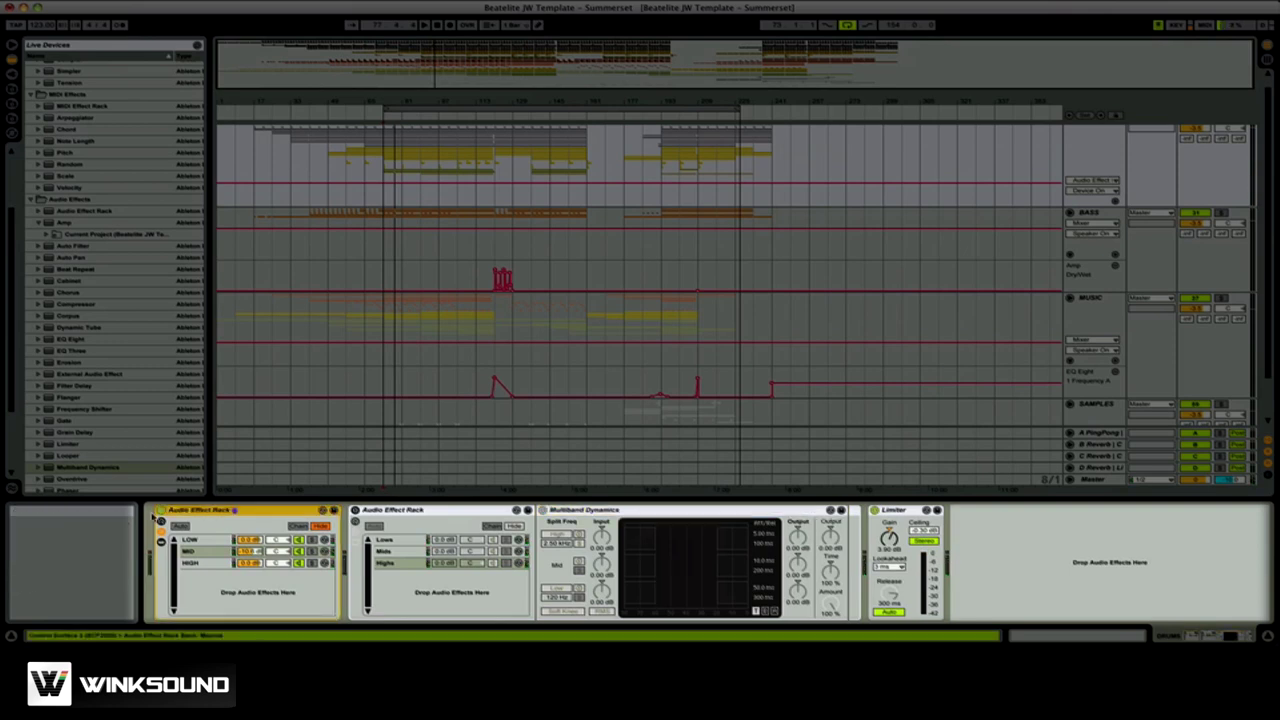
pyautogui.click(200, 540)
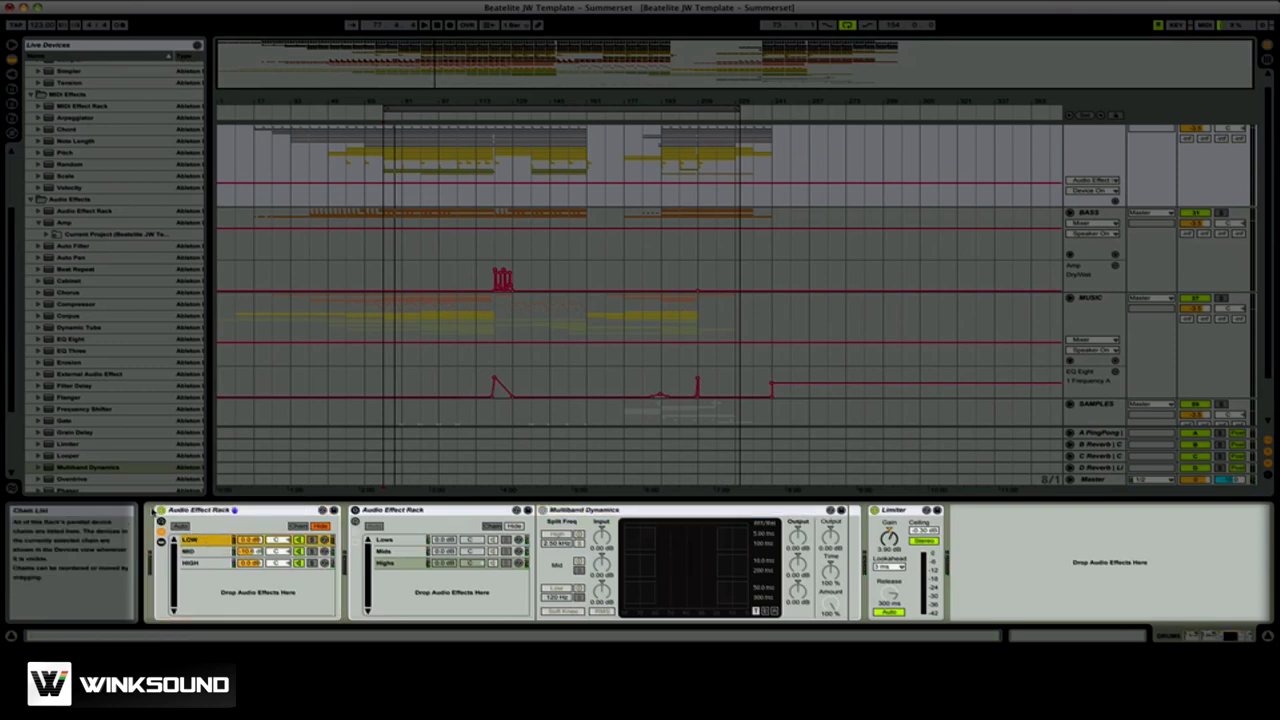
pyautogui.click(213, 541)
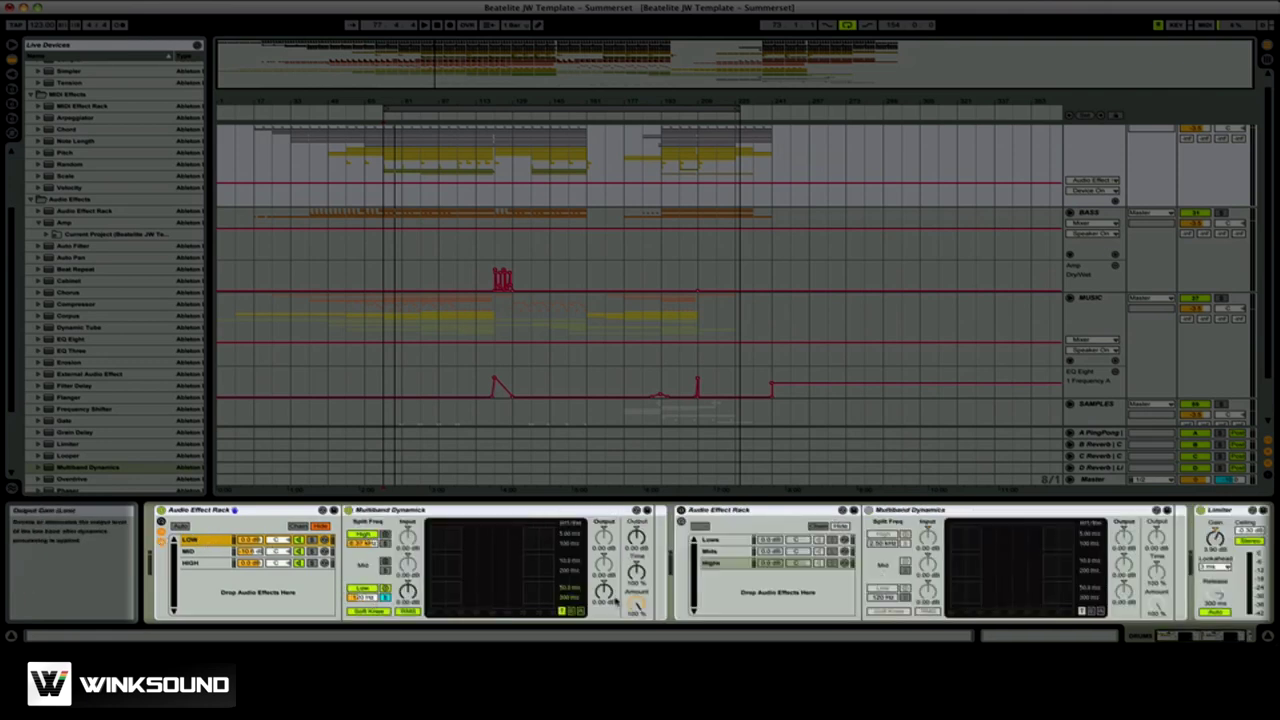
pyautogui.click(580, 611)
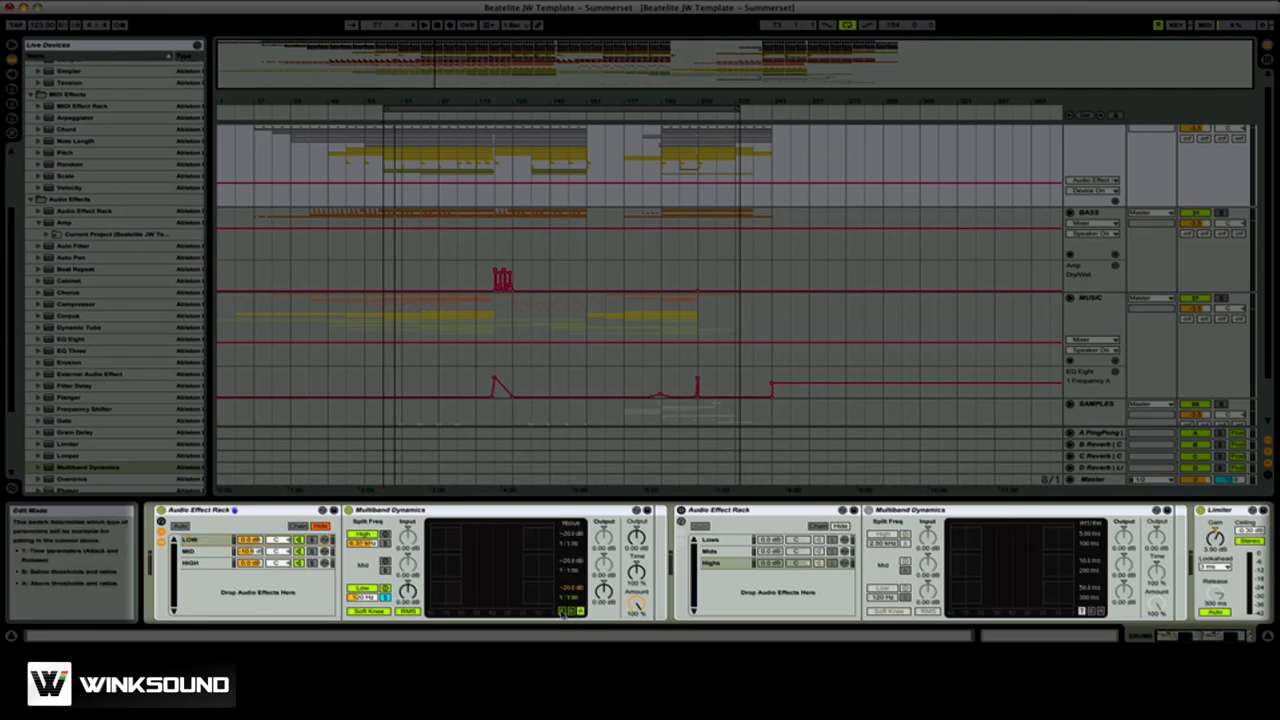
pyautogui.click(562, 611)
pyautogui.click(571, 611)
pyautogui.click(562, 611)
# - Turn the new rack back on with its Lows chain selected
pyautogui.click(712, 540)
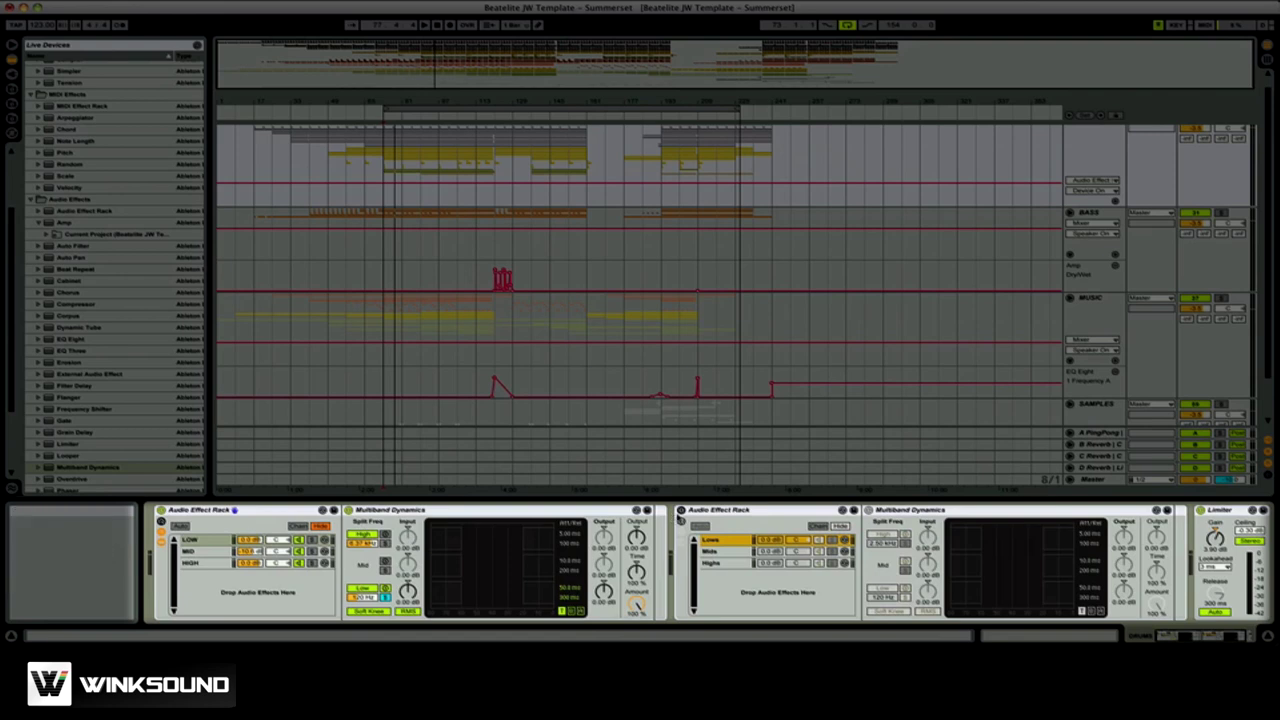
pyautogui.click(680, 510)
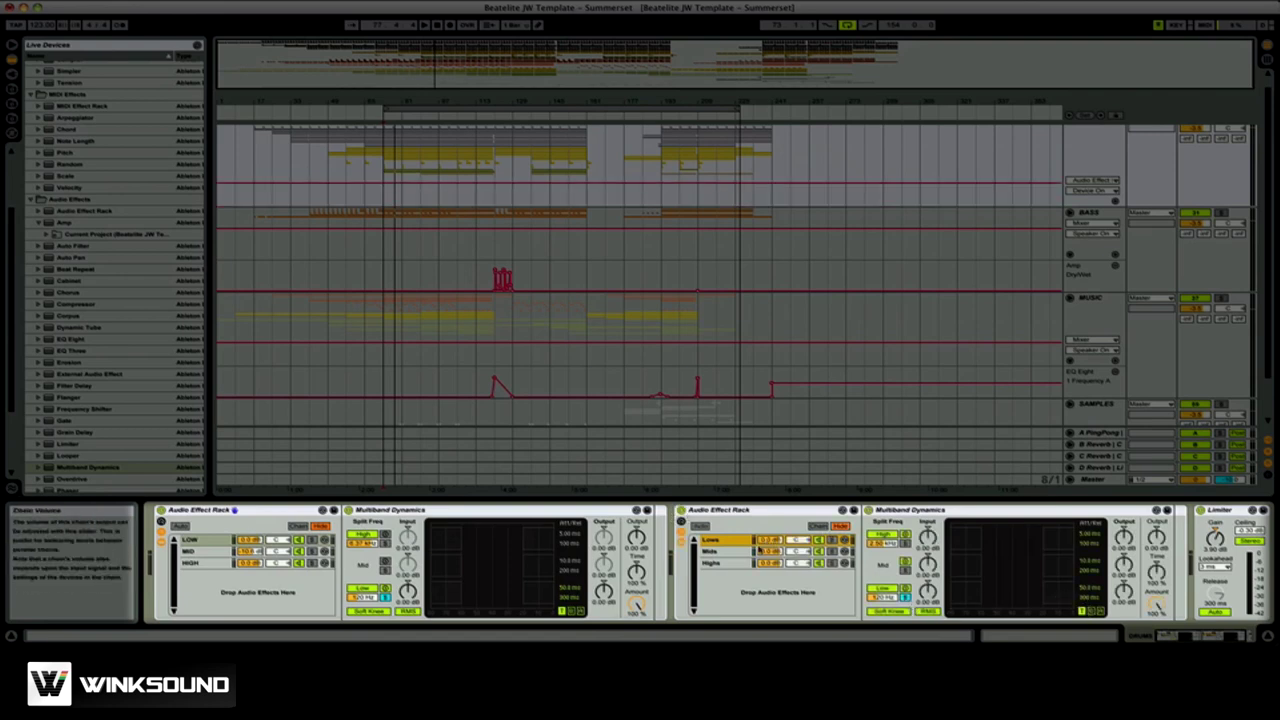
# - Compare the racks by switching the original one off and the new one on with its Lows chain selected
pyautogui.click(727, 552)
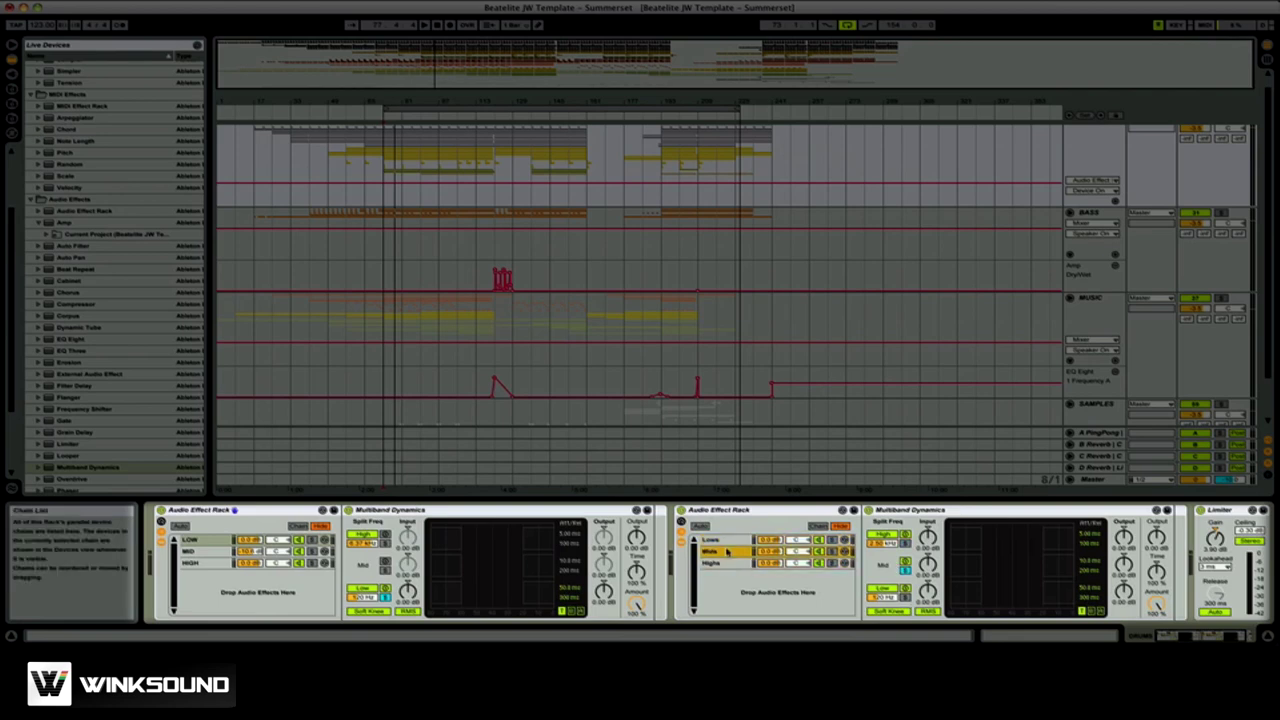
pyautogui.click(716, 540)
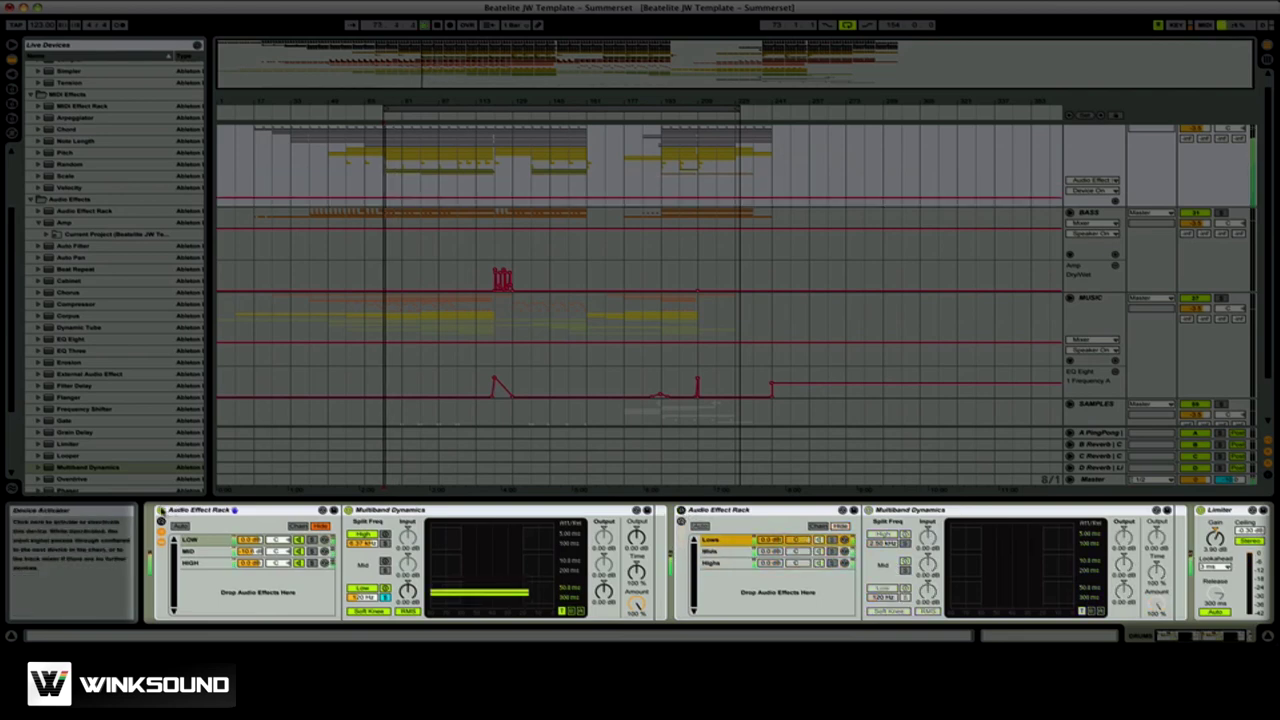
pyautogui.click(161, 510)
pyautogui.click(681, 510)
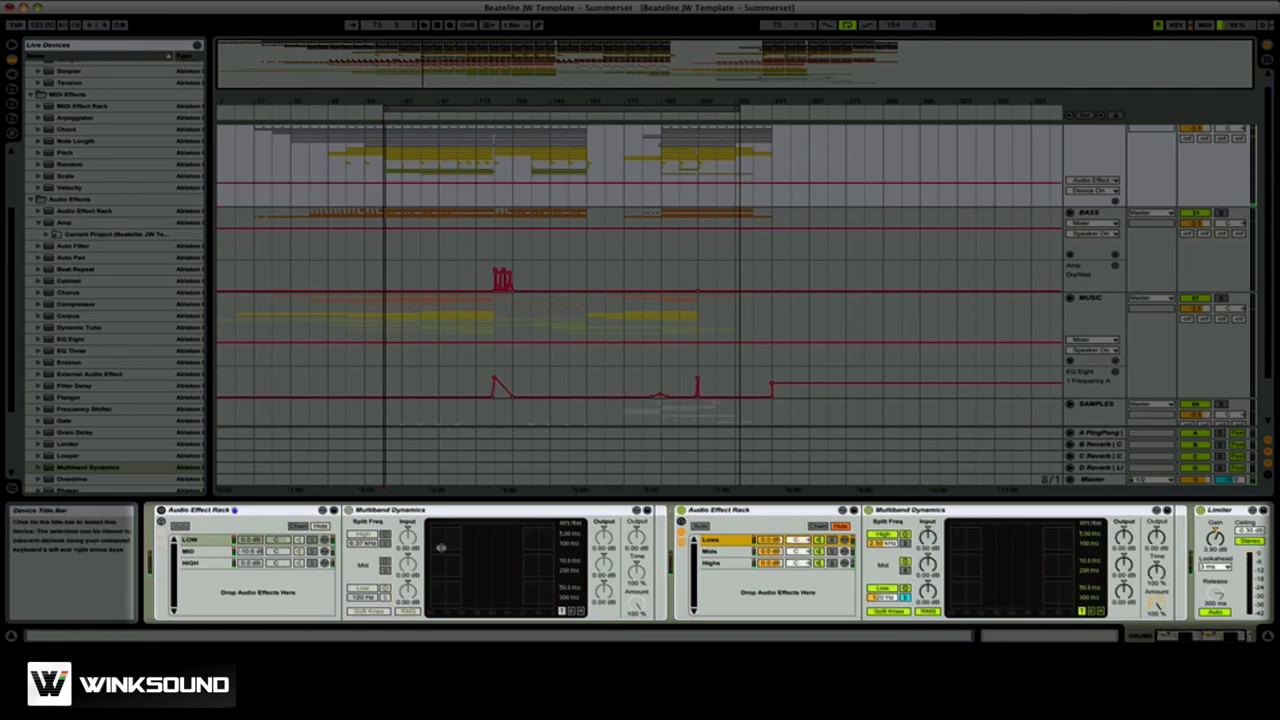
# - Lower the volume of the new rack's Mids chain to match the MID chain of the original rack
pyautogui.click(187, 551)
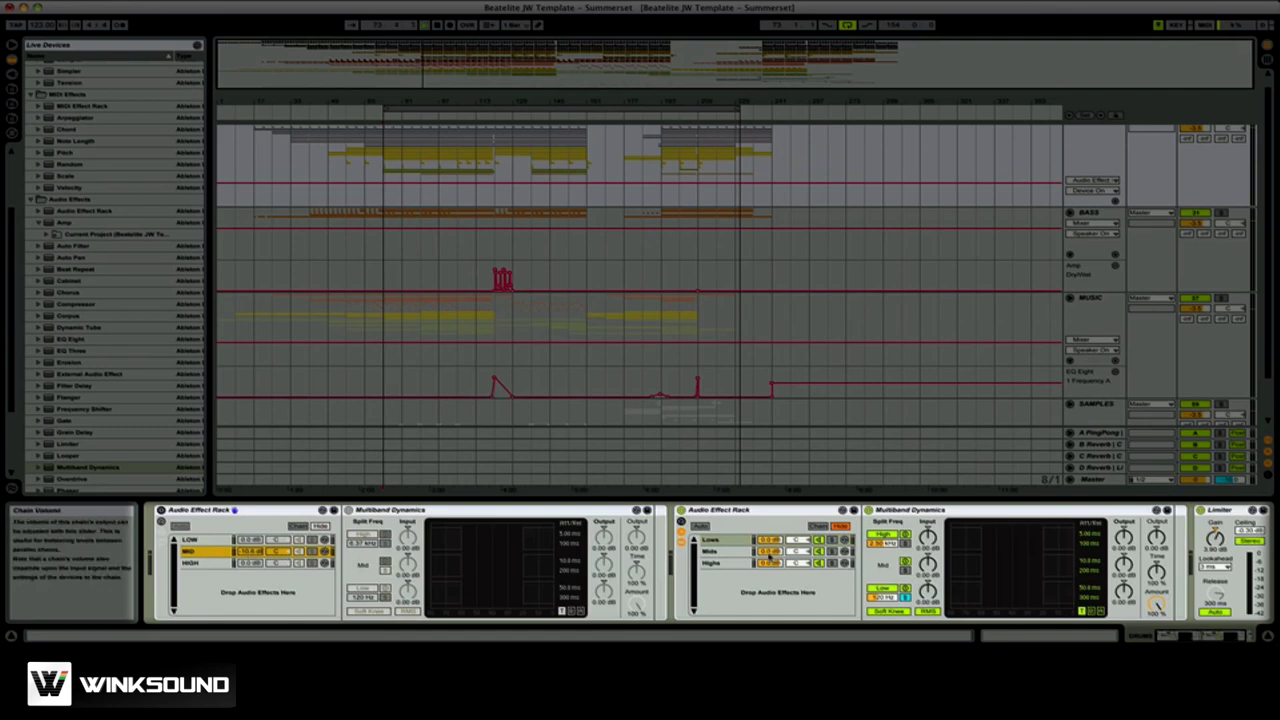
pyautogui.click(710, 551)
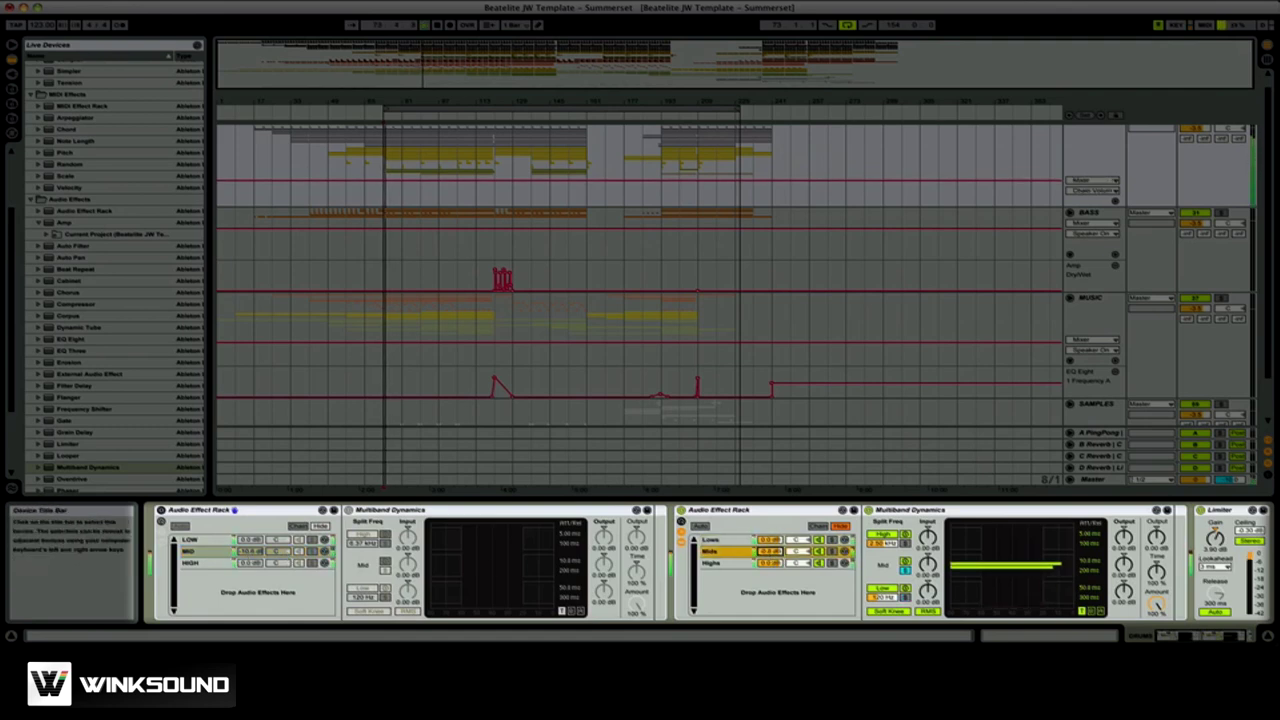
pyautogui.moveTo(769, 551); pyautogui.dragTo(768, 582)
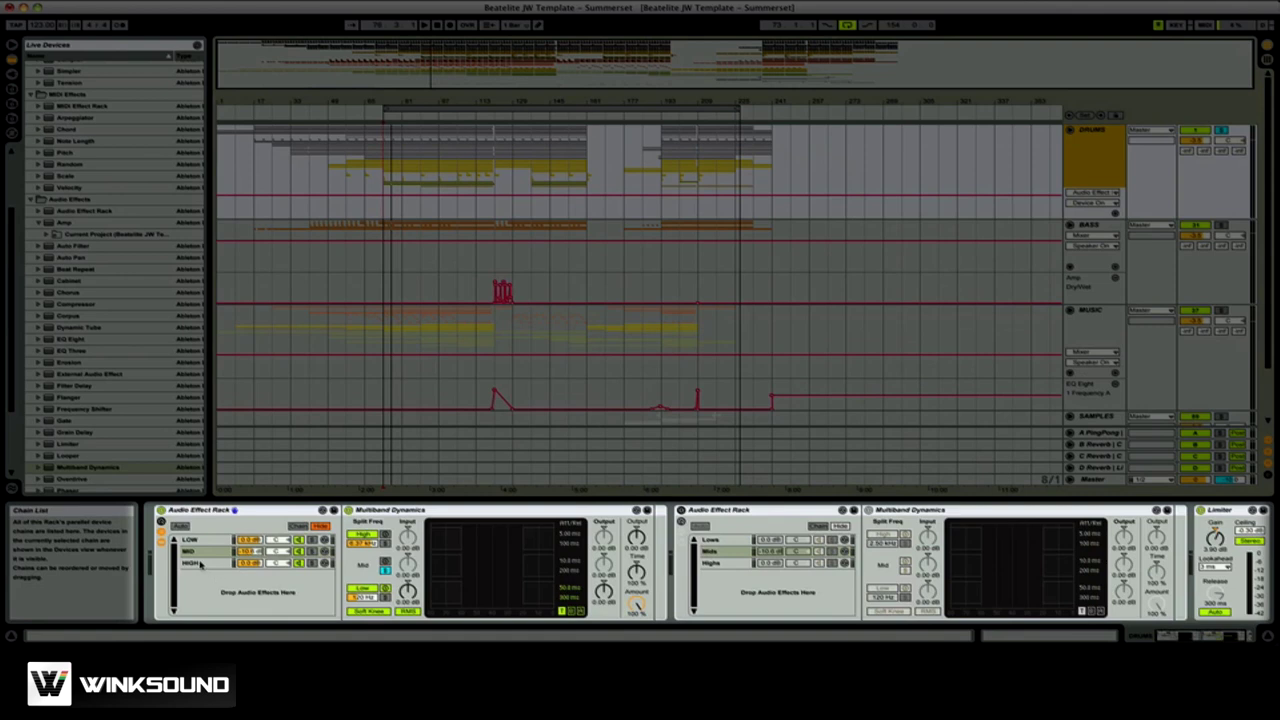
# - Audition the original rack's HIGH chain with its Reverb on and off, leaving the Reverb off
pyautogui.click(205, 565)
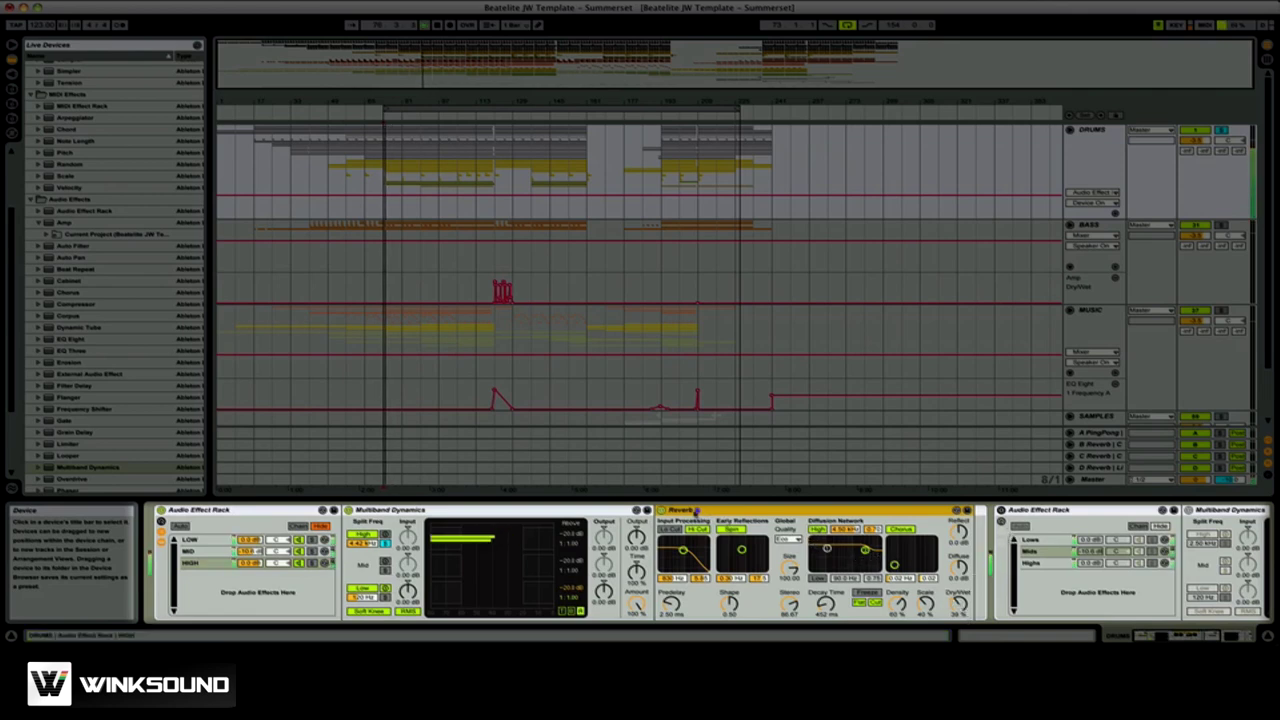
pyautogui.click(662, 511)
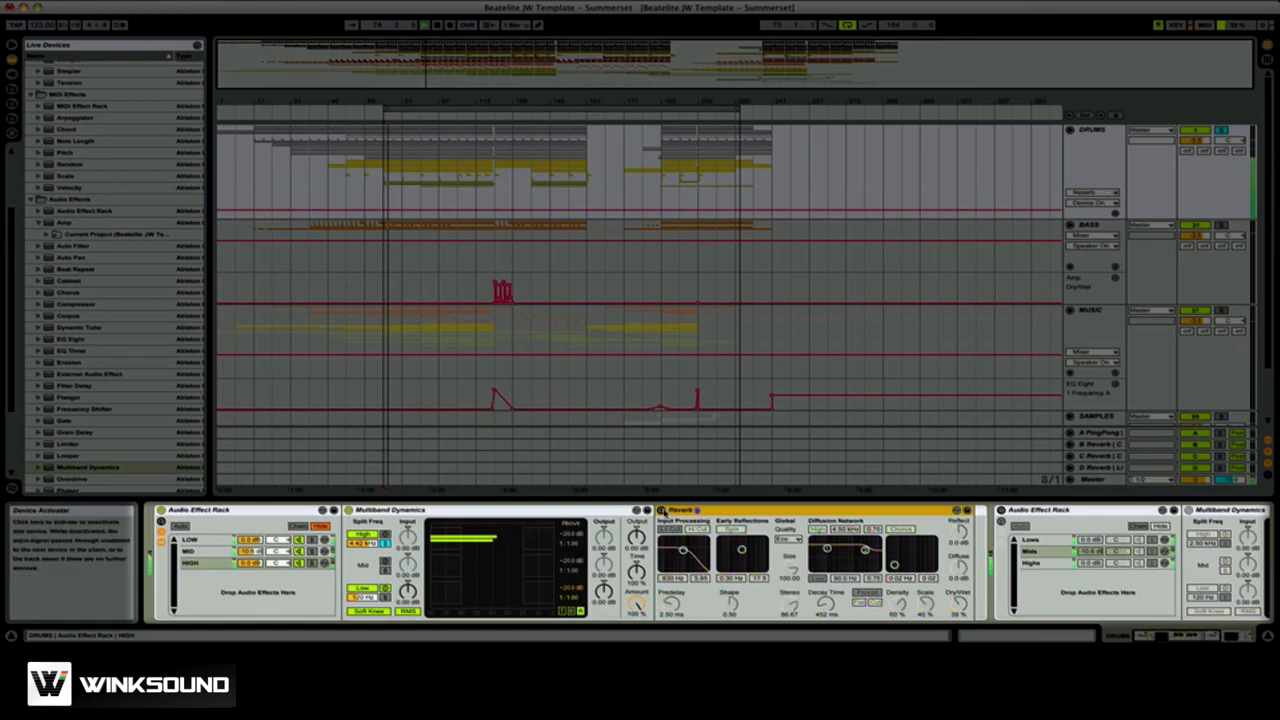
pyautogui.click(662, 511)
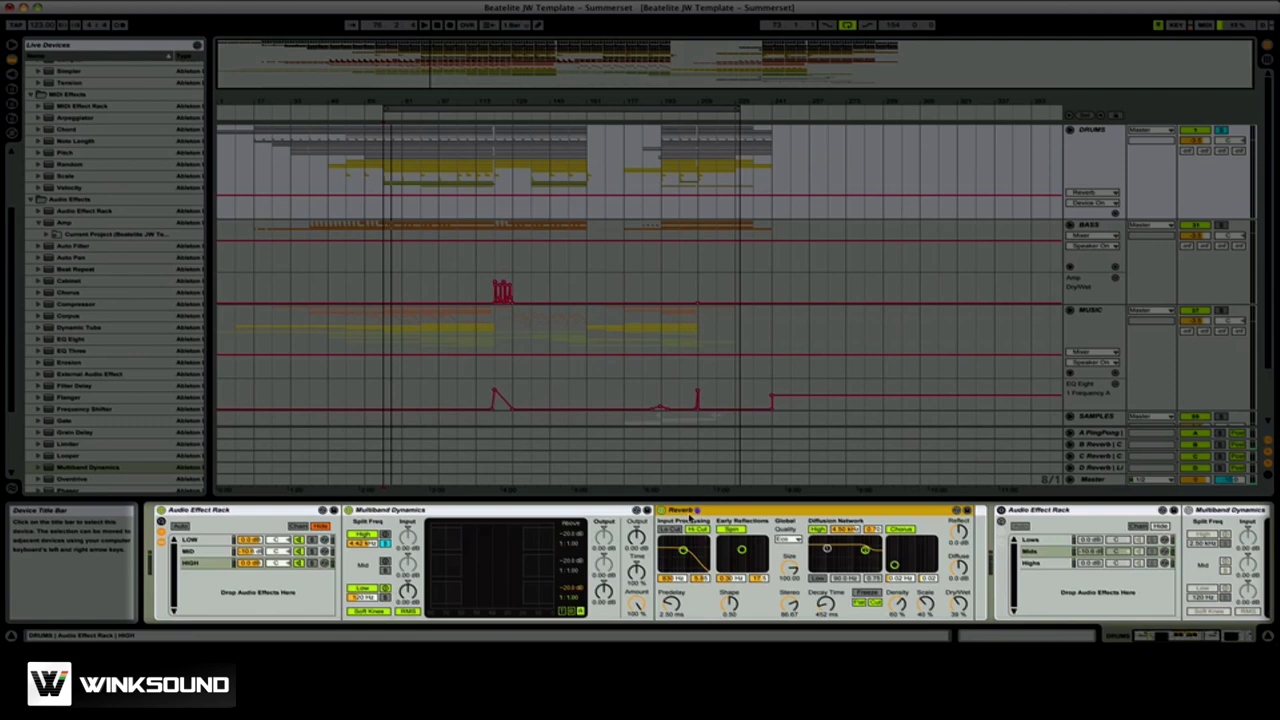
pyautogui.hscroll(3, 688, 517)
pyautogui.click(489, 511)
pyautogui.hscroll(-3, 237, 514)
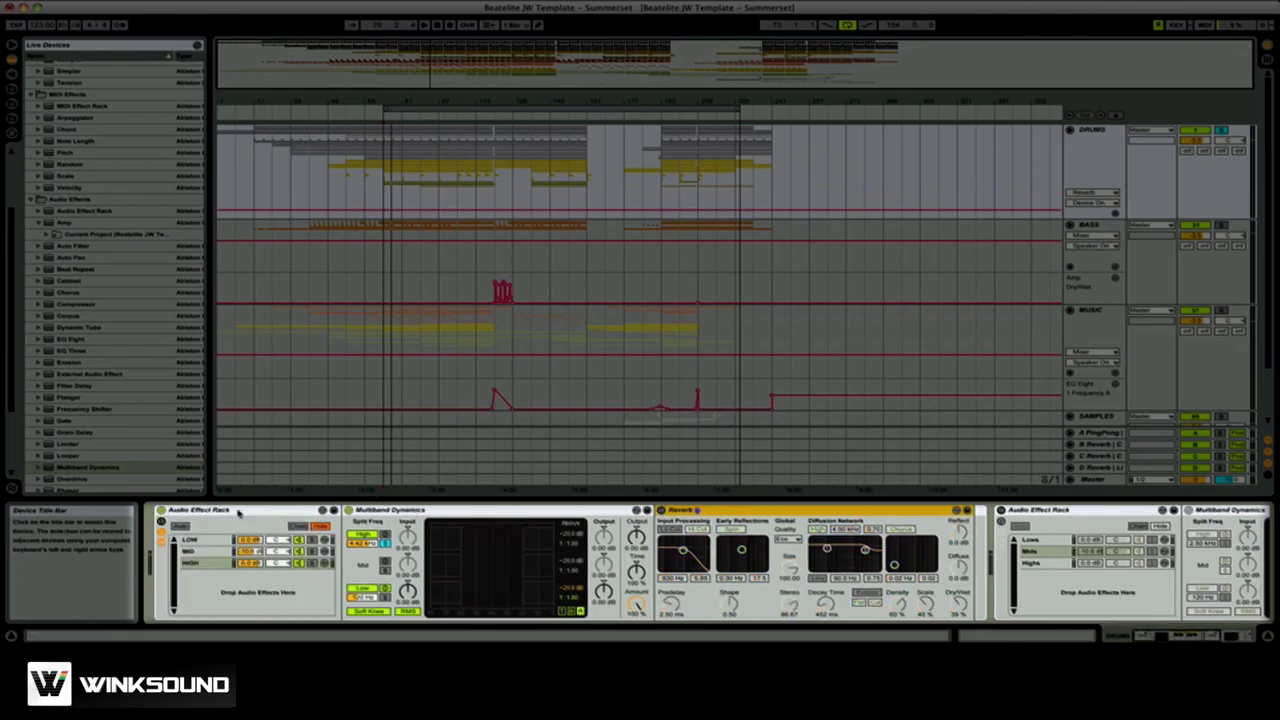
pyautogui.click(197, 563)
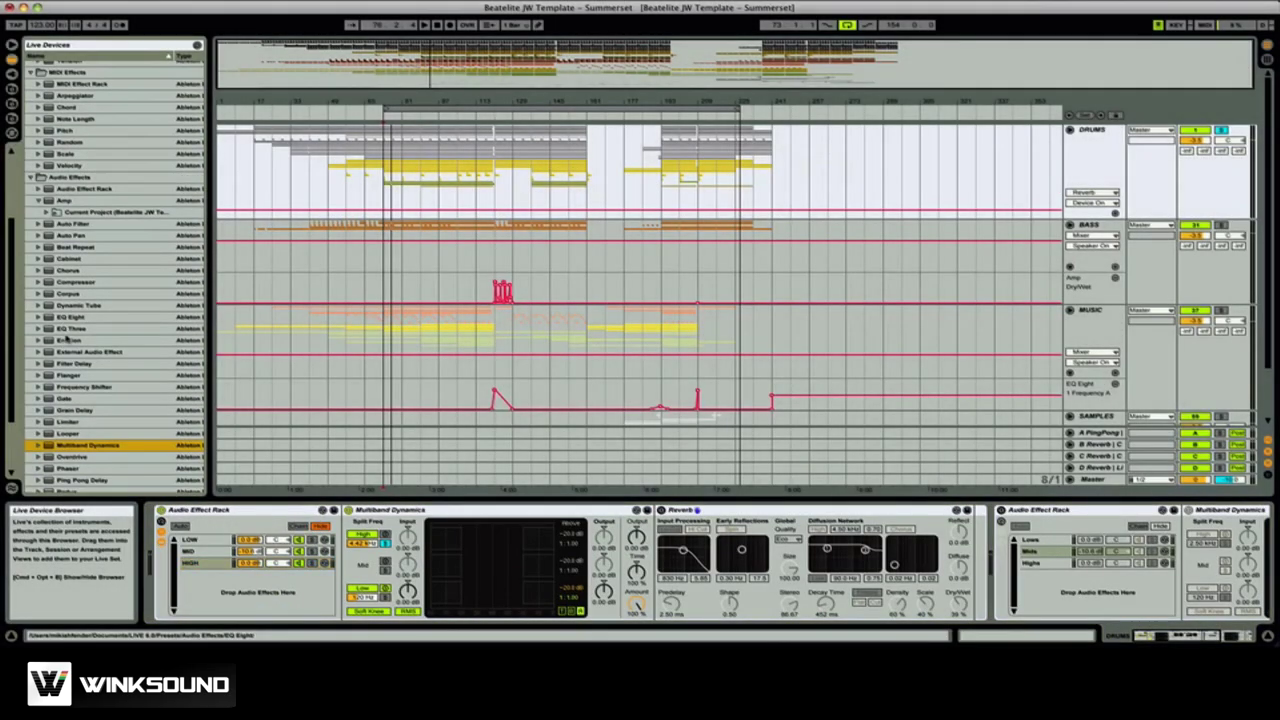
# - Add the Ambience preset from the Reverb Room presets after Multiband Dynamics in the new rack's Highs chain
pyautogui.scroll(-3, 66, 340)
pyautogui.click(48, 416)
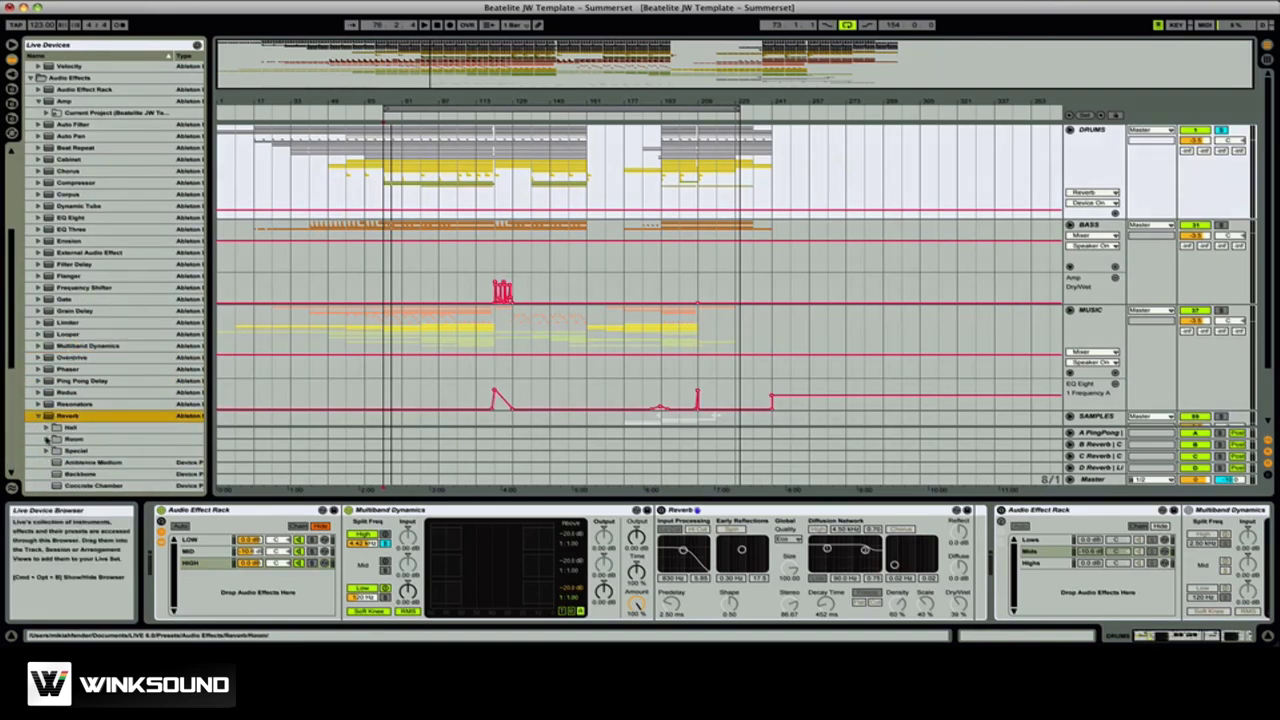
pyautogui.click(46, 438)
pyautogui.scroll(-3, 86, 451)
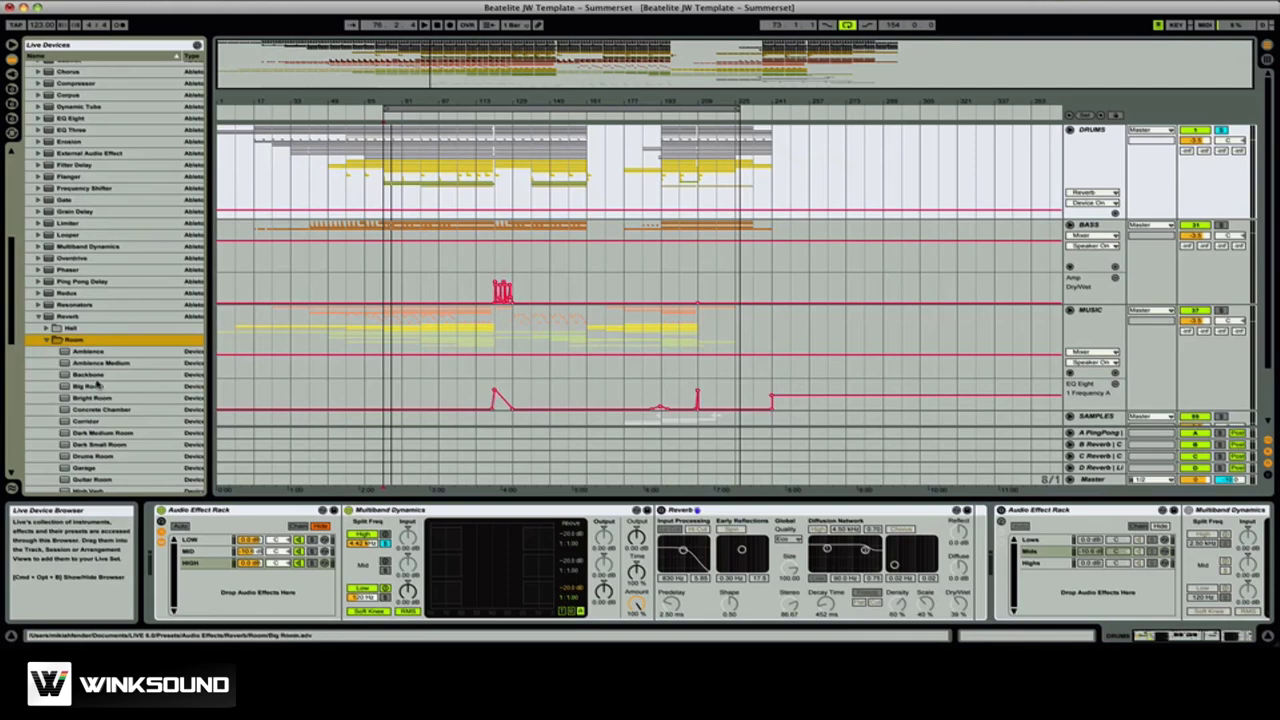
pyautogui.click(84, 352)
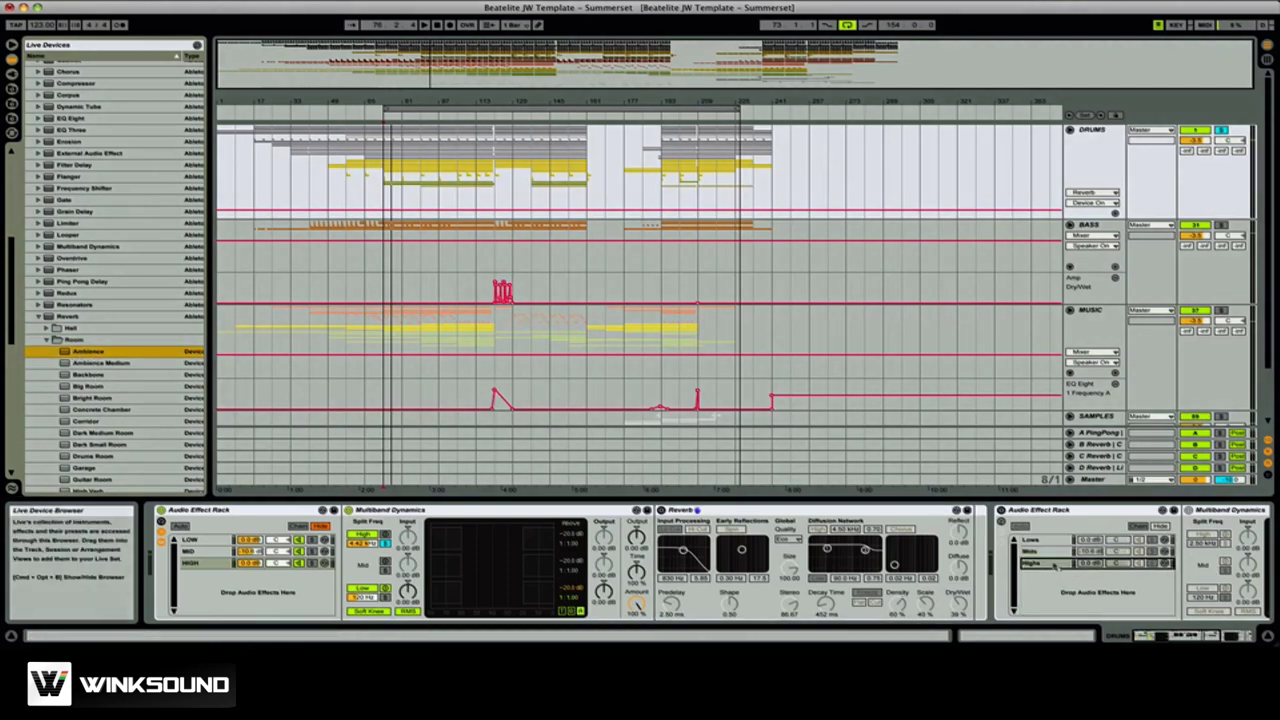
pyautogui.click(1097, 565)
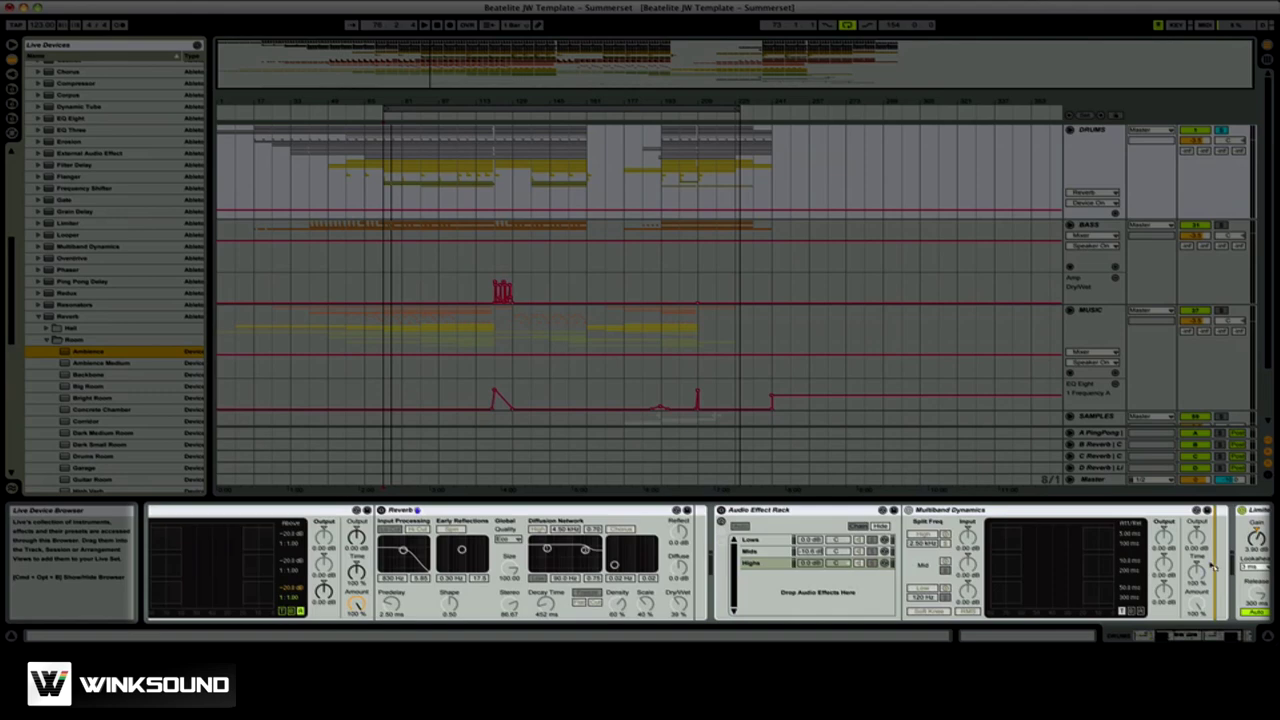
pyautogui.moveTo(1211, 565); pyautogui.dragTo(1209, 564)
# - Switch the original rack off and the new rack on
pyautogui.hscroll(-5, 606, 556)
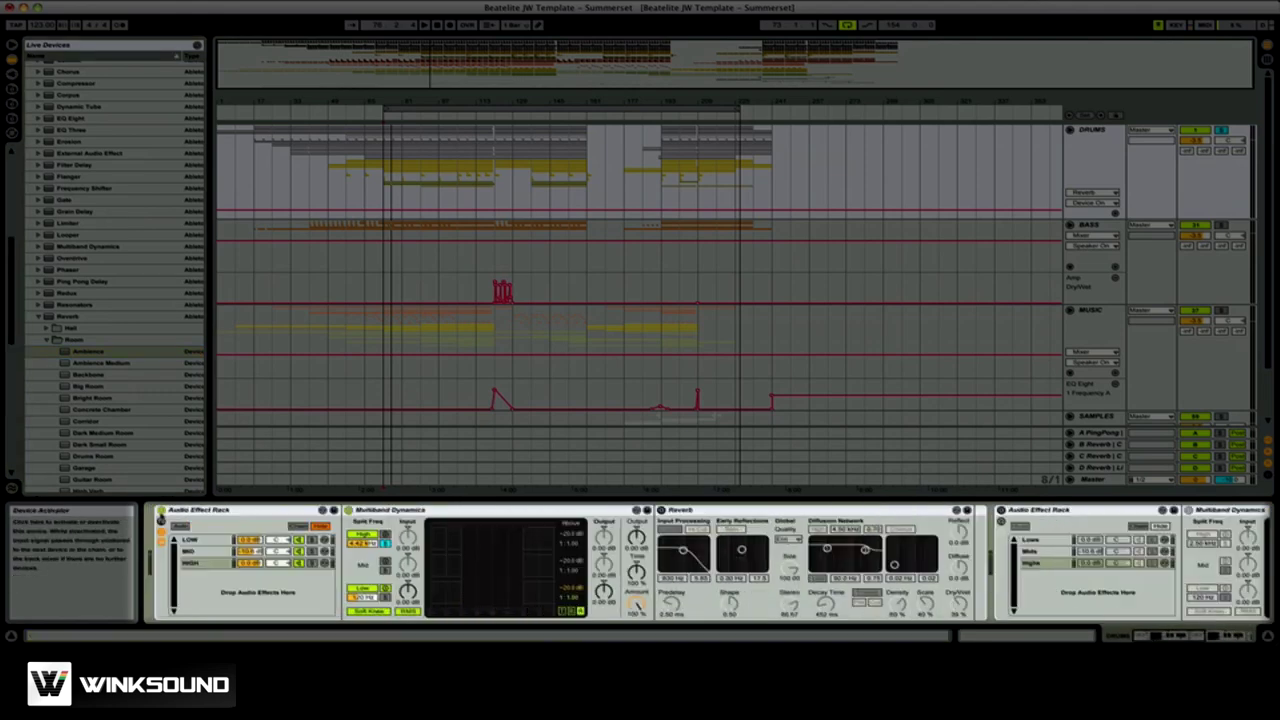
pyautogui.click(161, 511)
pyautogui.hscroll(5, 268, 514)
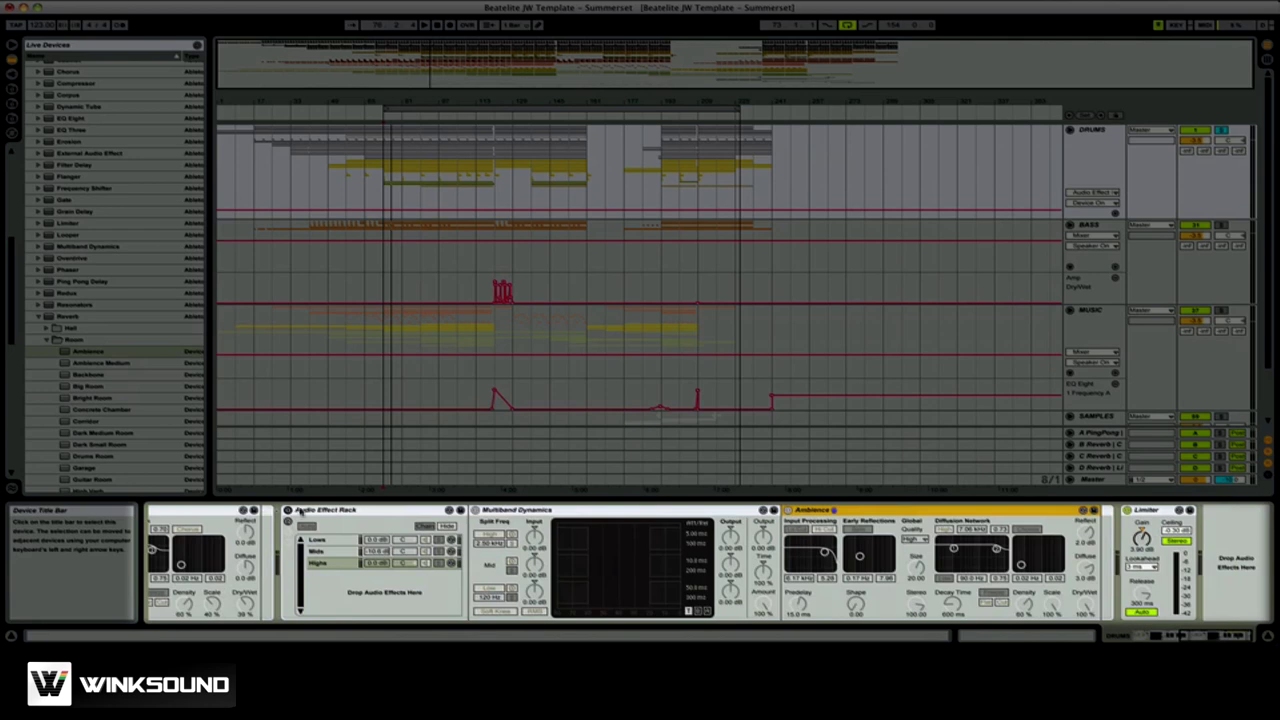
pyautogui.click(289, 510)
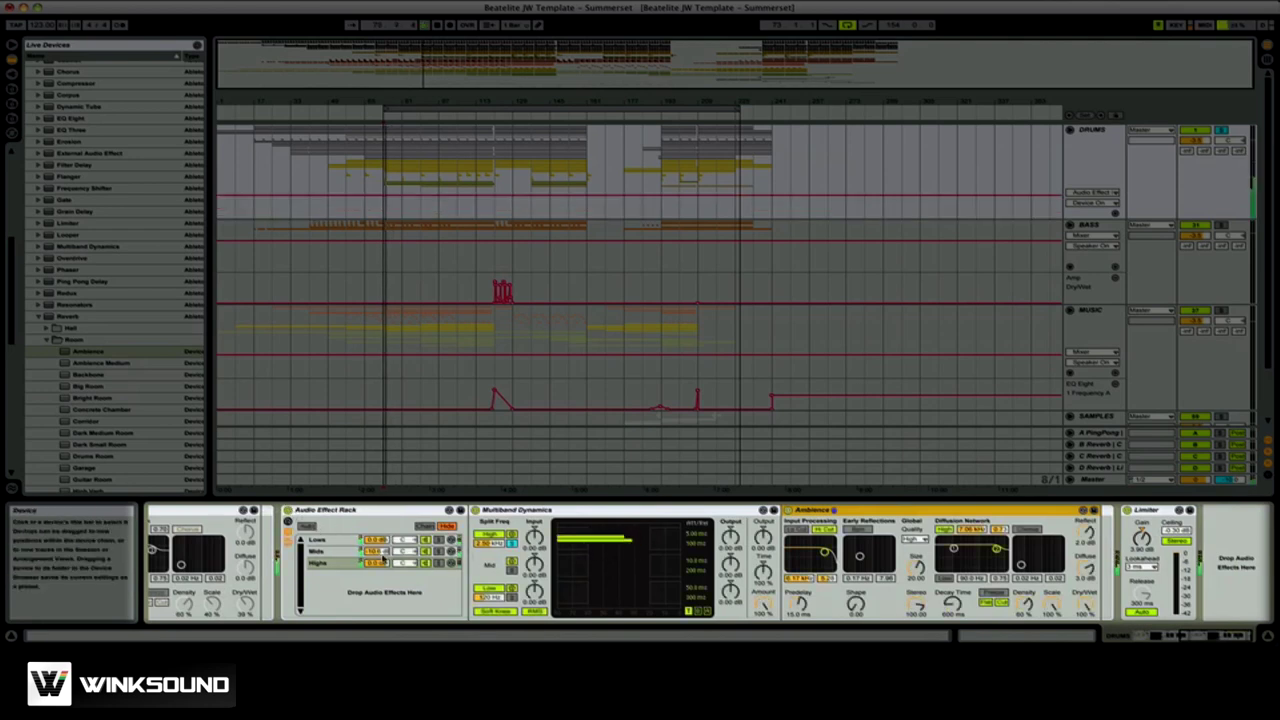
# - Check the devices and signal in the new rack's Lows, Mids and Highs chains while the drums play
pyautogui.click(324, 563)
pyautogui.click(326, 551)
pyautogui.click(324, 563)
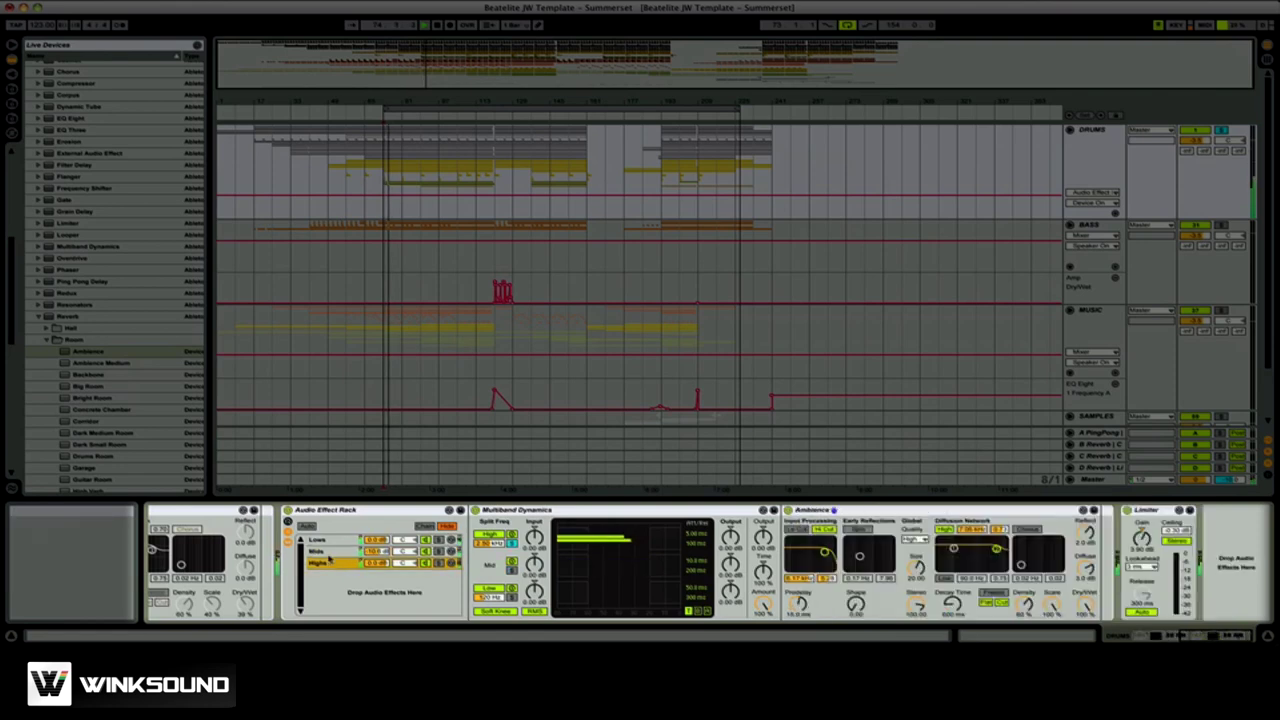
pyautogui.click(326, 552)
pyautogui.click(324, 563)
pyautogui.click(326, 552)
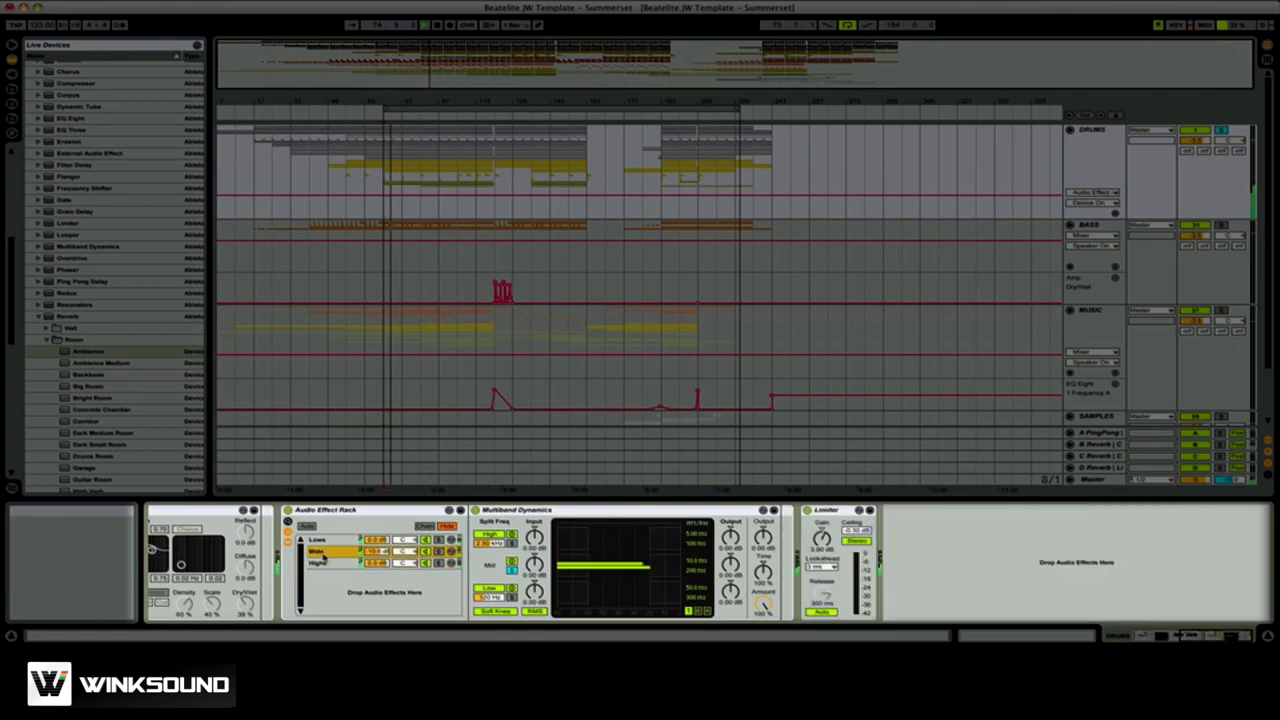
pyautogui.click(330, 541)
pyautogui.click(326, 552)
pyautogui.click(324, 563)
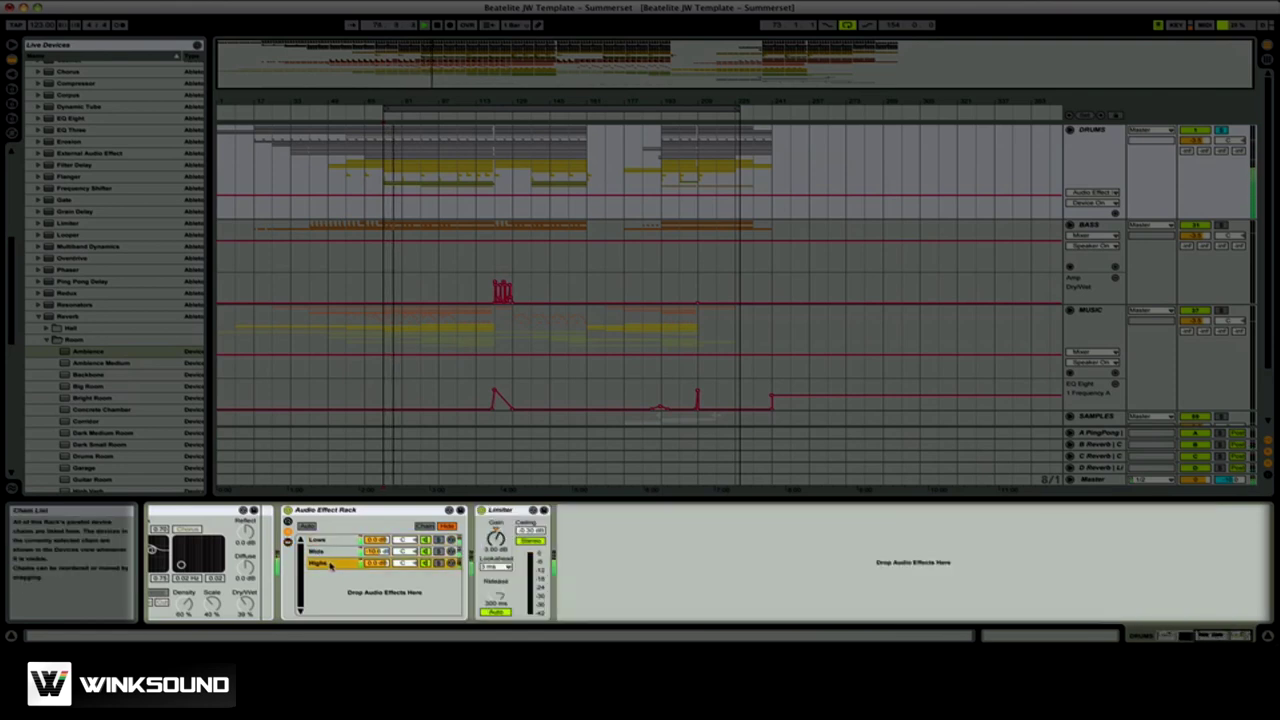
# - Stop playback and lower the Dry/Wet amount of the Ambience reverb in the Highs chain
pyautogui.press('space')
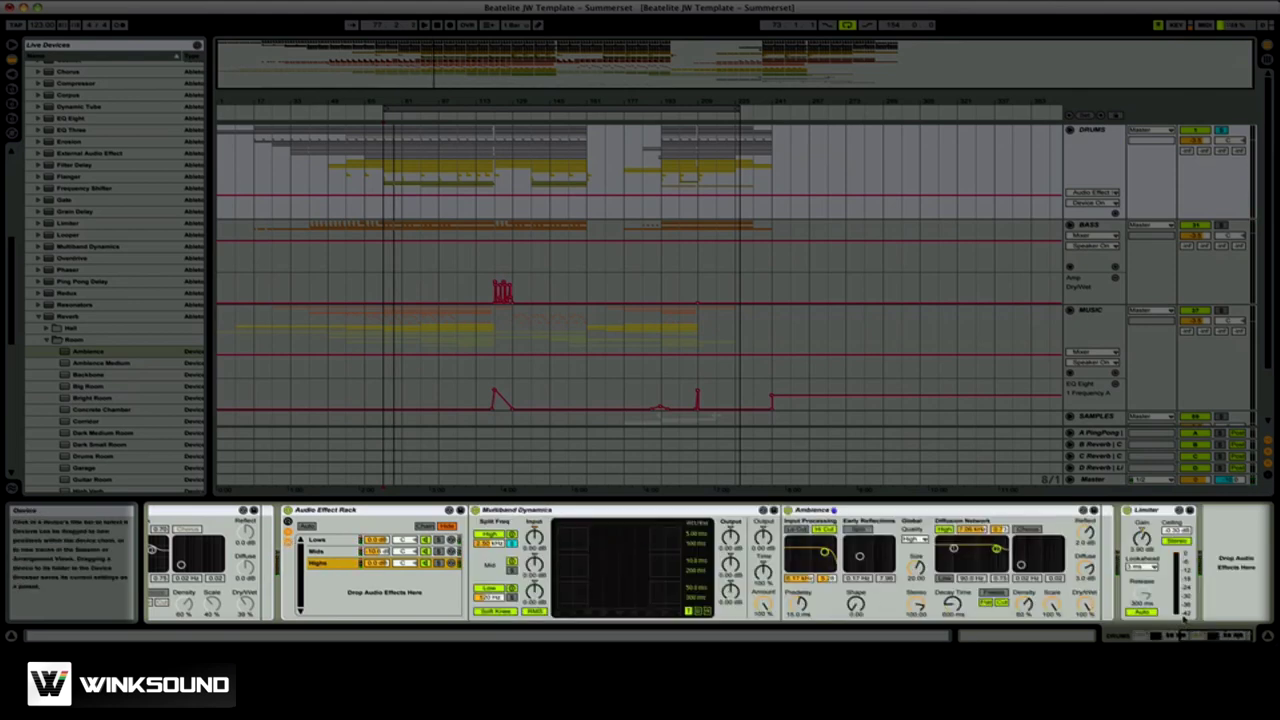
pyautogui.moveTo(1087, 601)
pyautogui.mouseDown()
pyautogui.moveTo(1085, 569)
pyautogui.moveTo(1085, 608)
pyautogui.mouseUp()
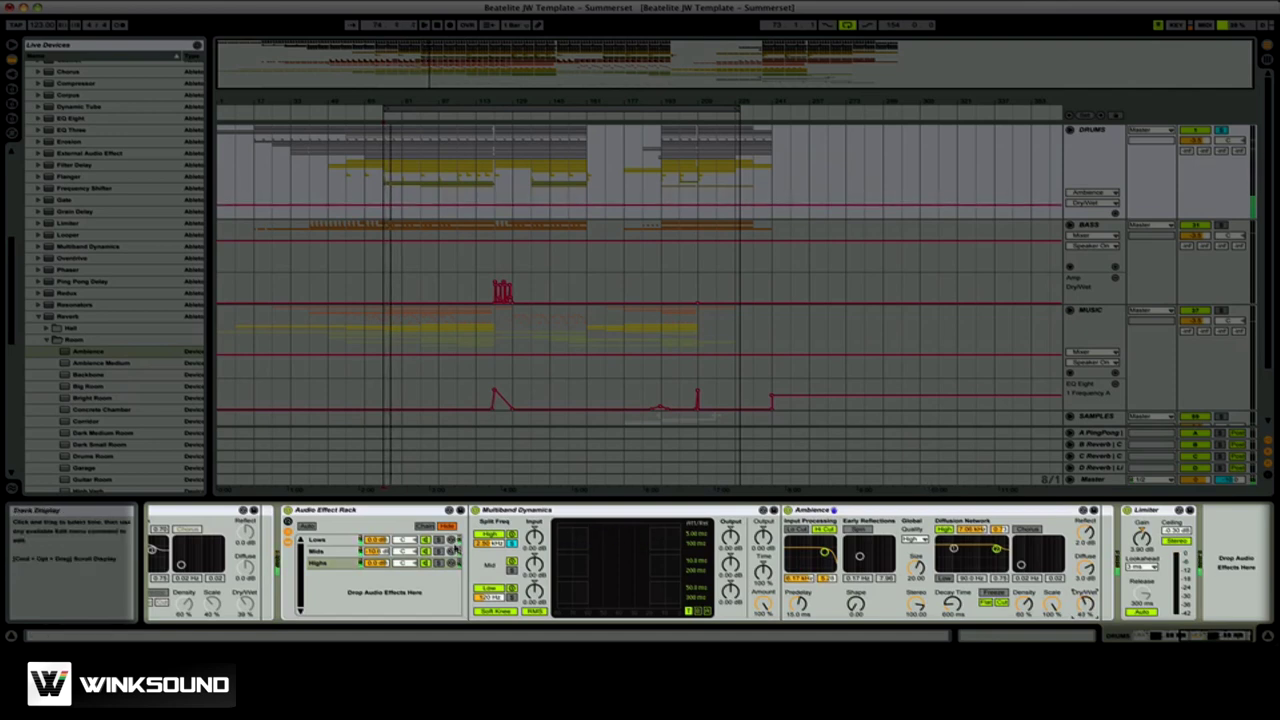